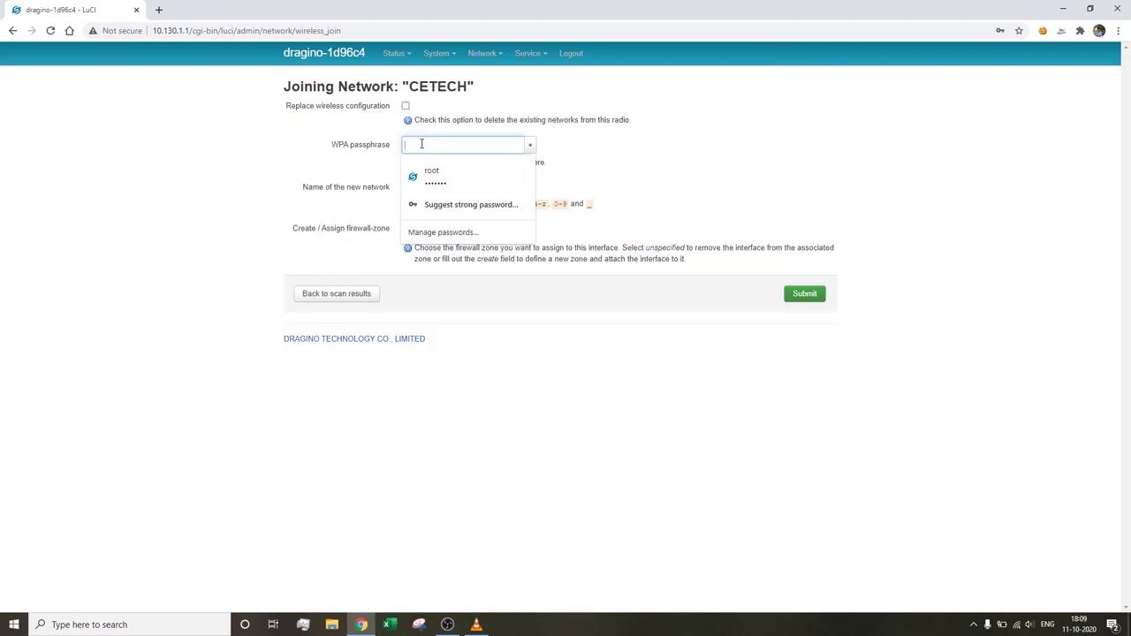
# - Join CETECH with the pasted WPA passphrase, name the new network 'gateway', and submit
pyautogui.hotkey('ctrl', 'v')
pyautogui.moveTo(488, 188); pyautogui.dragTo(387, 191)
pyautogui.write('ga')
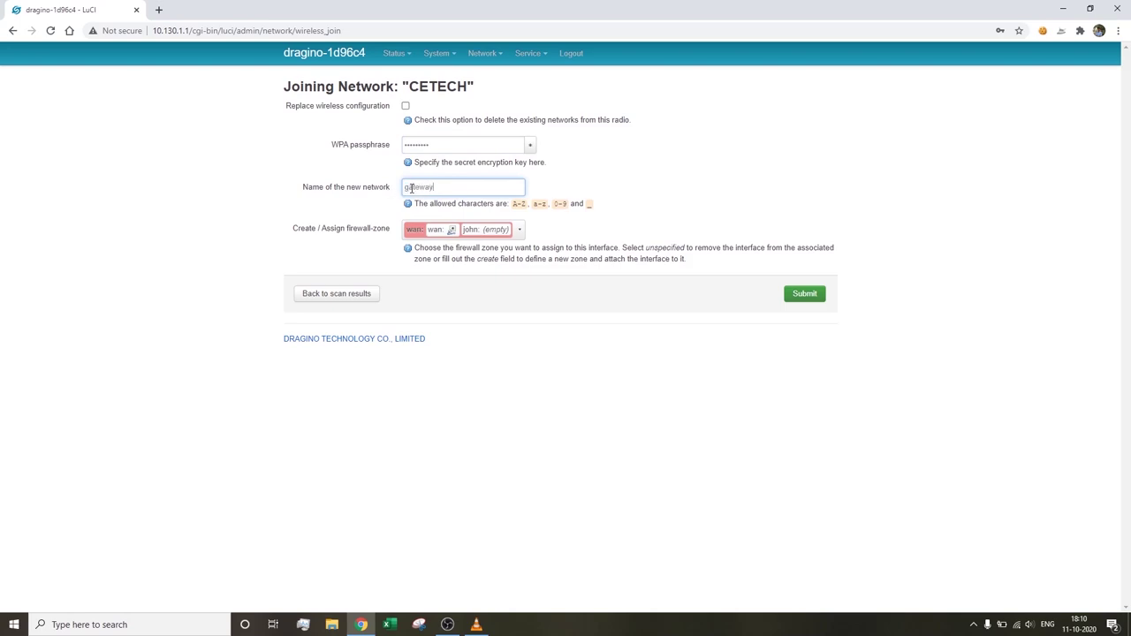
pyautogui.click(815, 303)
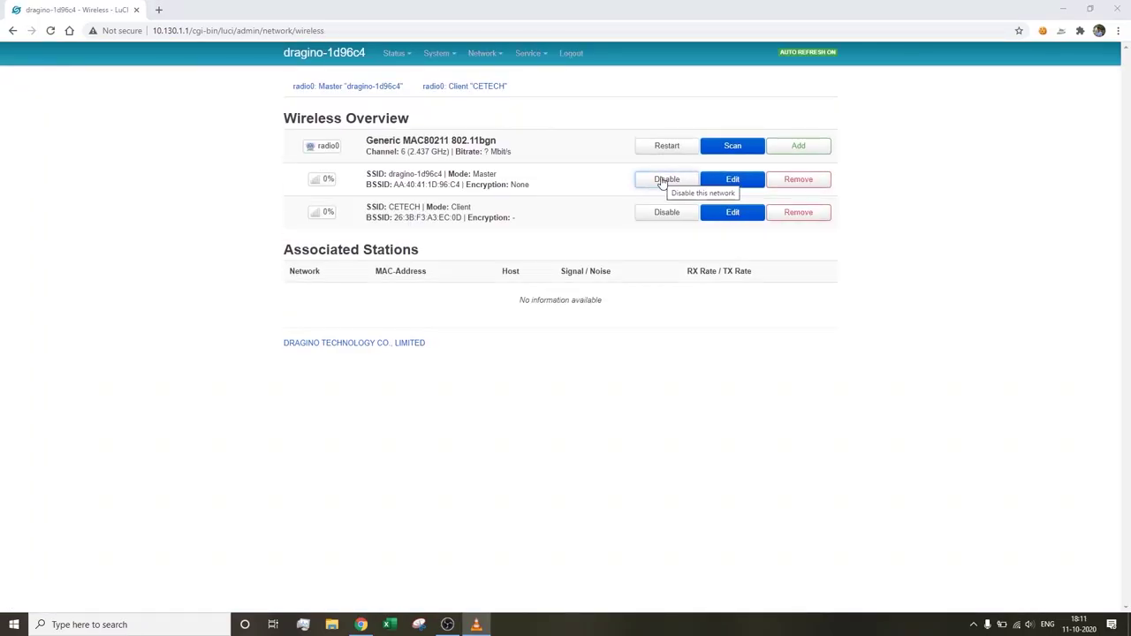
# - Disable the gateway's dragino-1d96c4 master access point on Wireless Overview
pyautogui.click(663, 182)
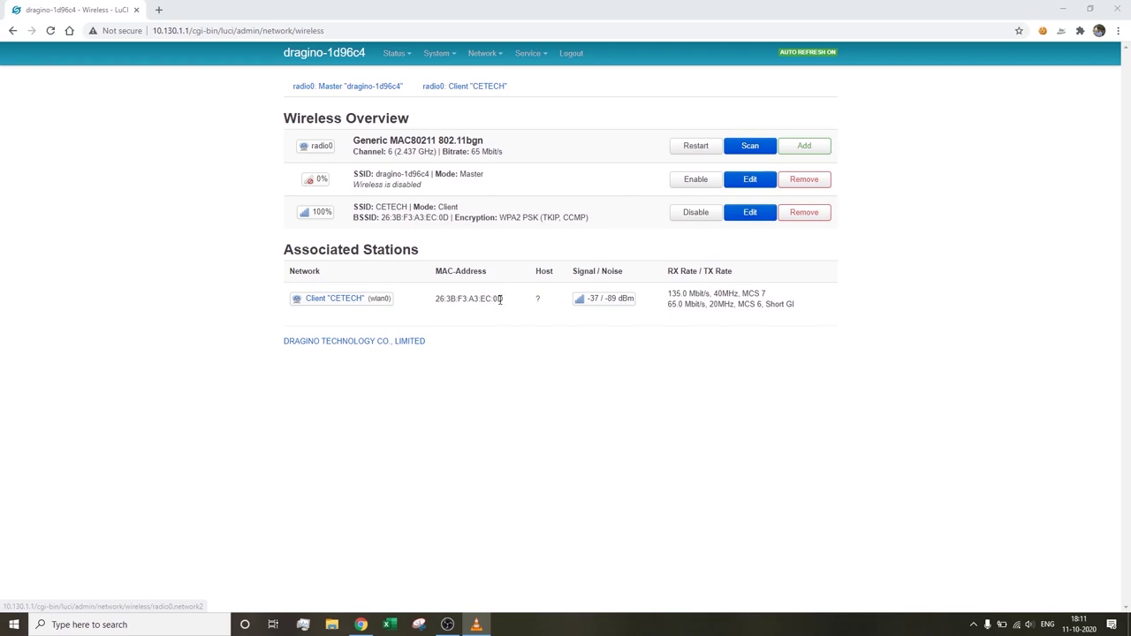
pyautogui.doubleClick(672, 294)
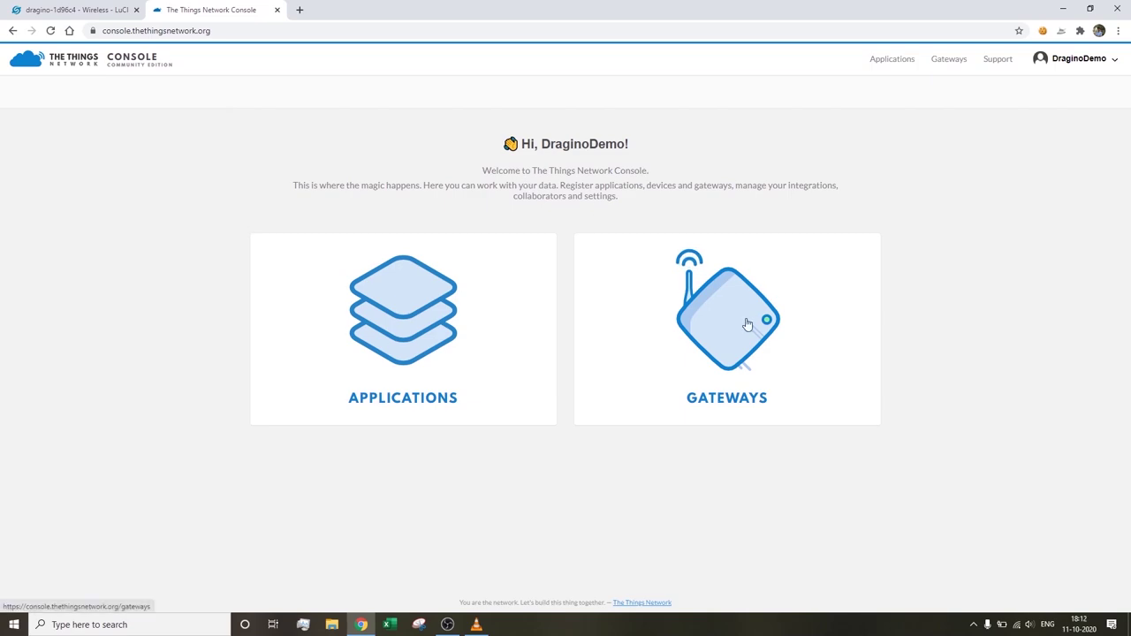
# - Start a new gateway registration that uses the legacy packet forwarder
pyautogui.click(746, 322)
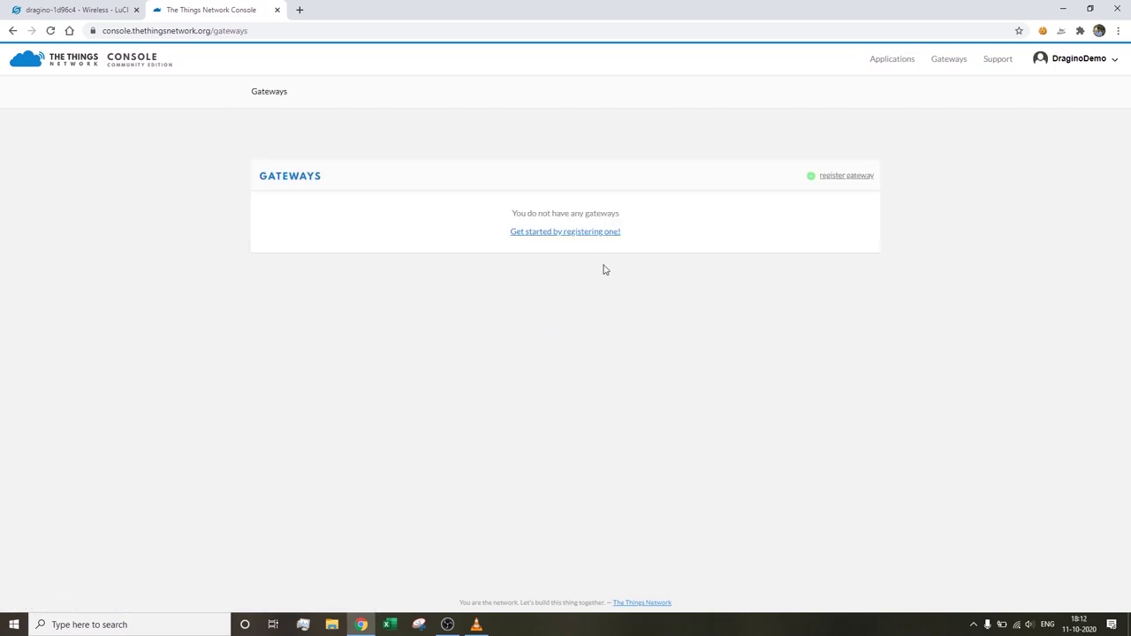
pyautogui.click(828, 179)
pyautogui.click(271, 282)
# - Copy the Gateway ID from LuCI's LoRaWAN page into the Gateway EUI field
pyautogui.hotkey('ctrl', 'Tab')
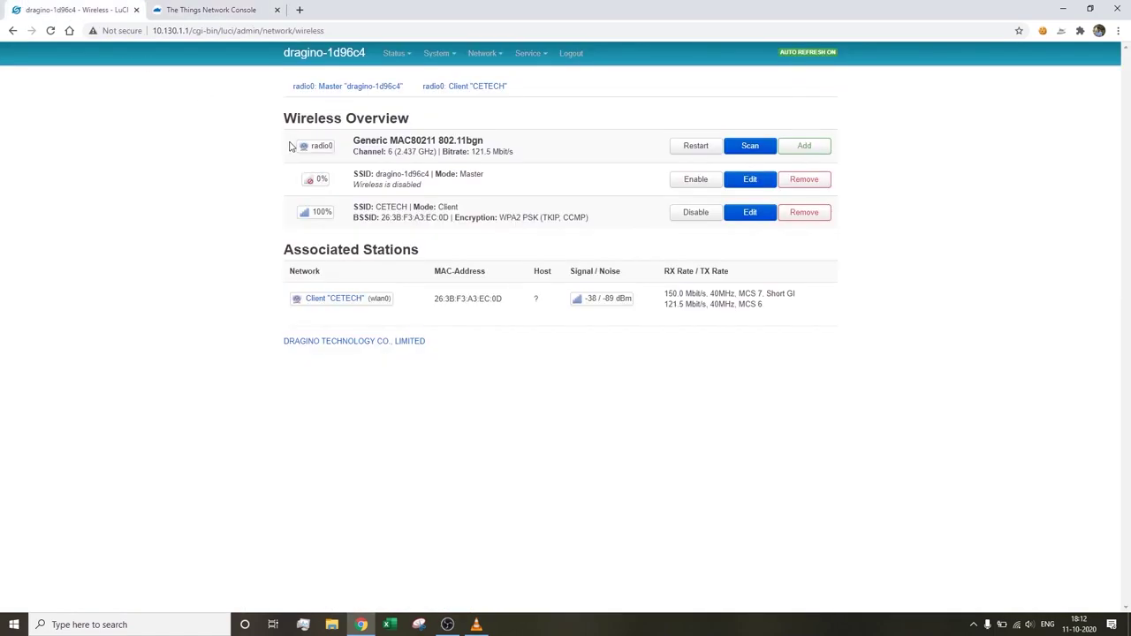
pyautogui.moveTo(518, 55)
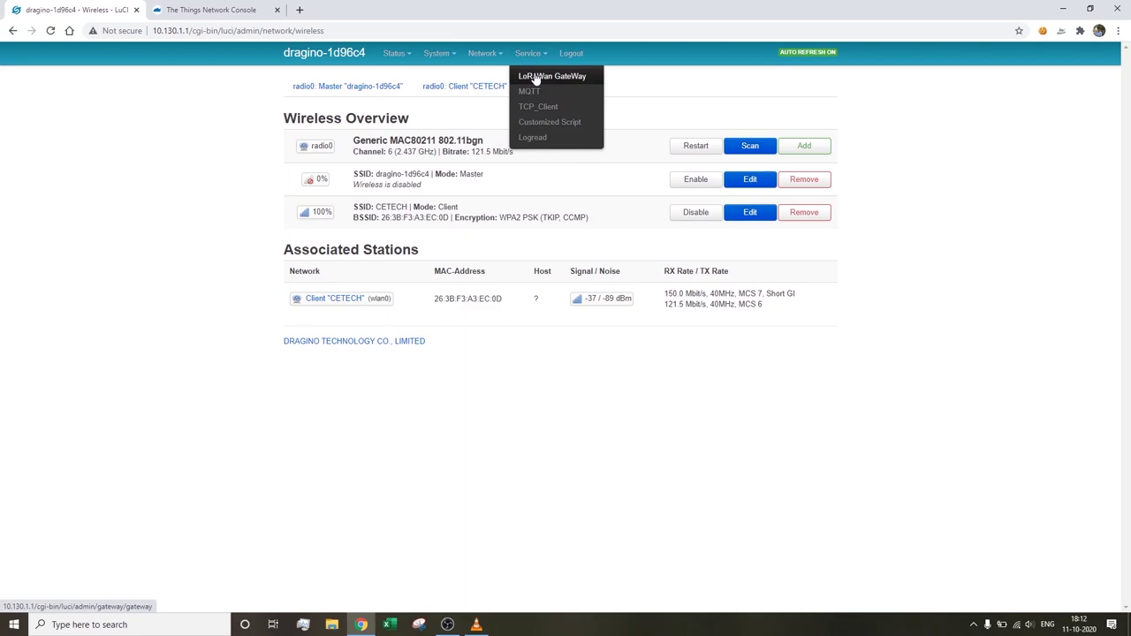
pyautogui.click(536, 78)
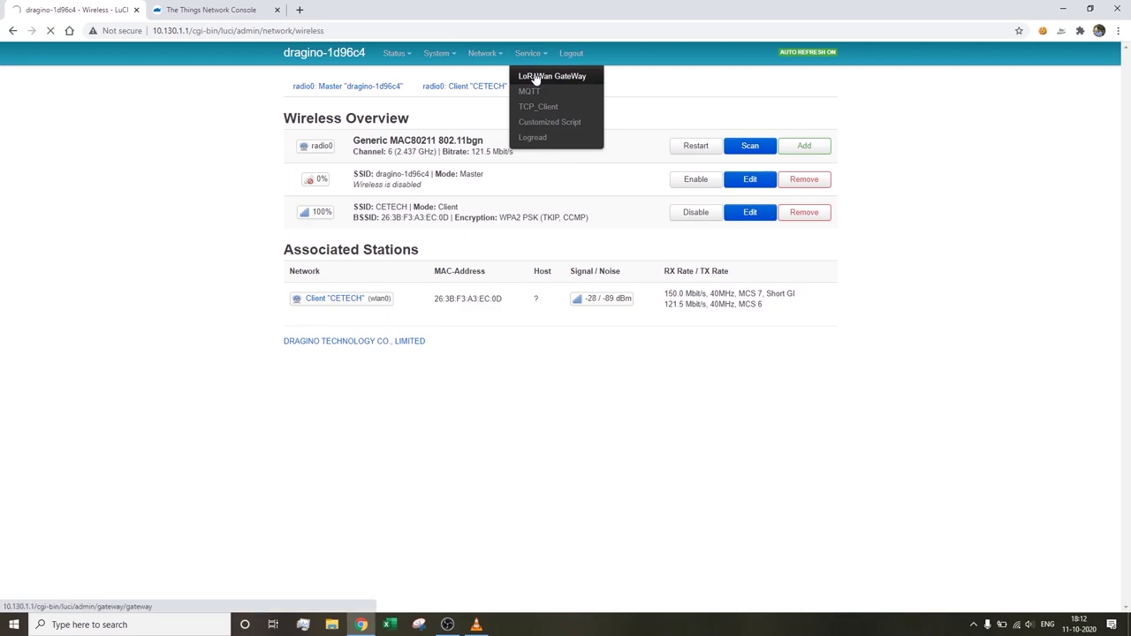
pyautogui.moveTo(495, 285); pyautogui.dragTo(385, 286)
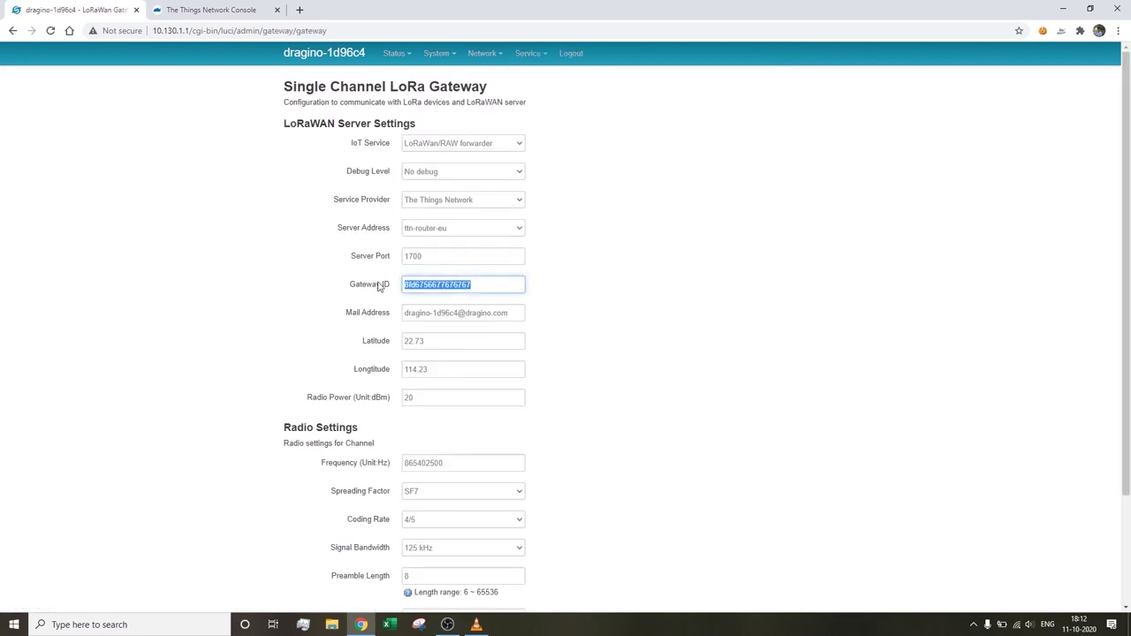
pyautogui.click(247, 10)
pyautogui.hotkey('ctrl', 'v')
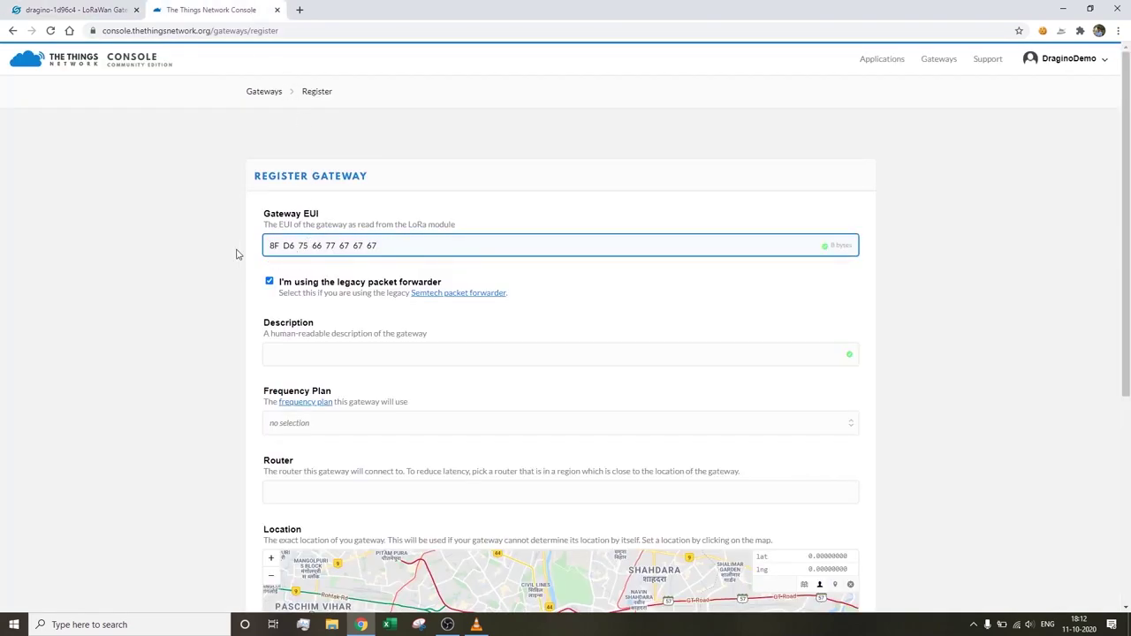
# - Fill the description 'Dragino Gateway indoor demo' and keep the ttn-router-asia-se router
pyautogui.scroll(-2, 231, 257)
pyautogui.click(351, 232)
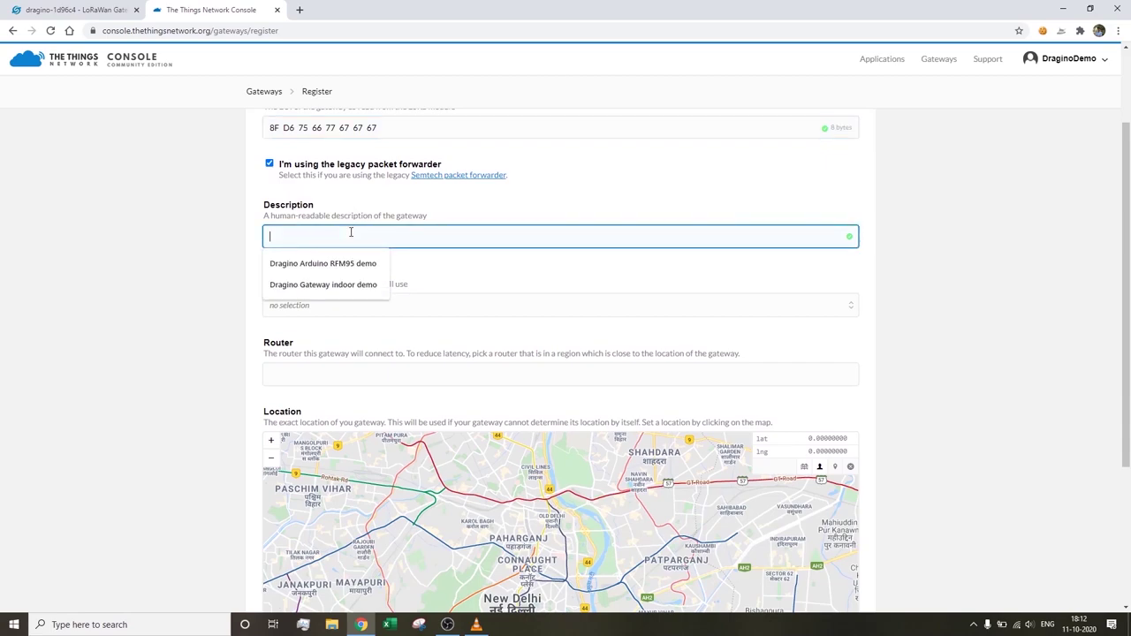
pyautogui.click(339, 283)
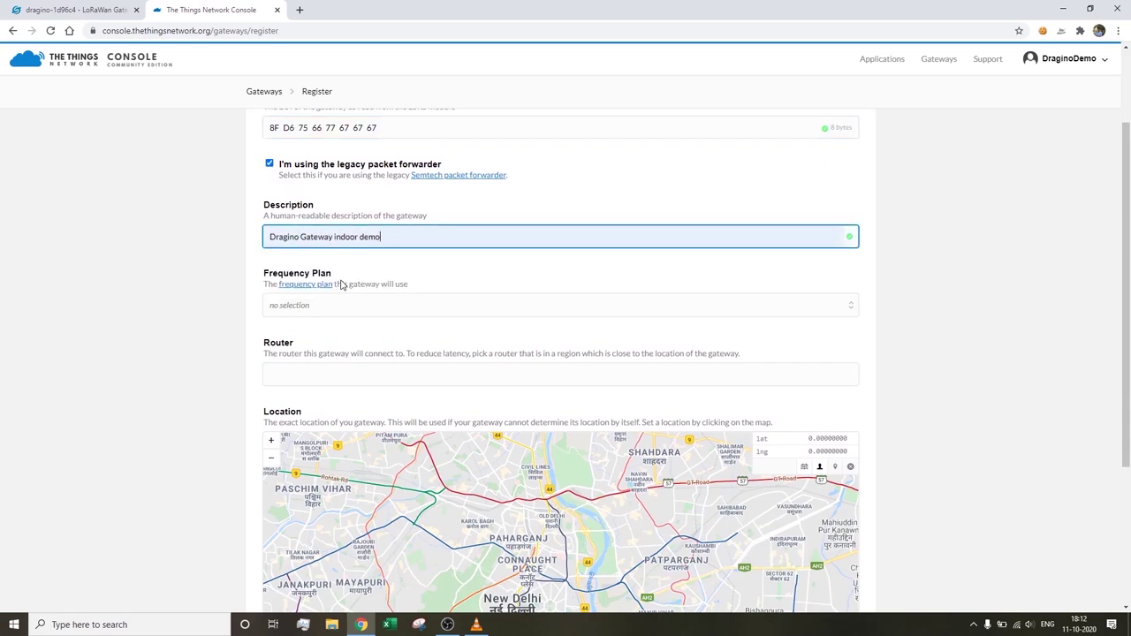
pyautogui.scroll(-1, 239, 258)
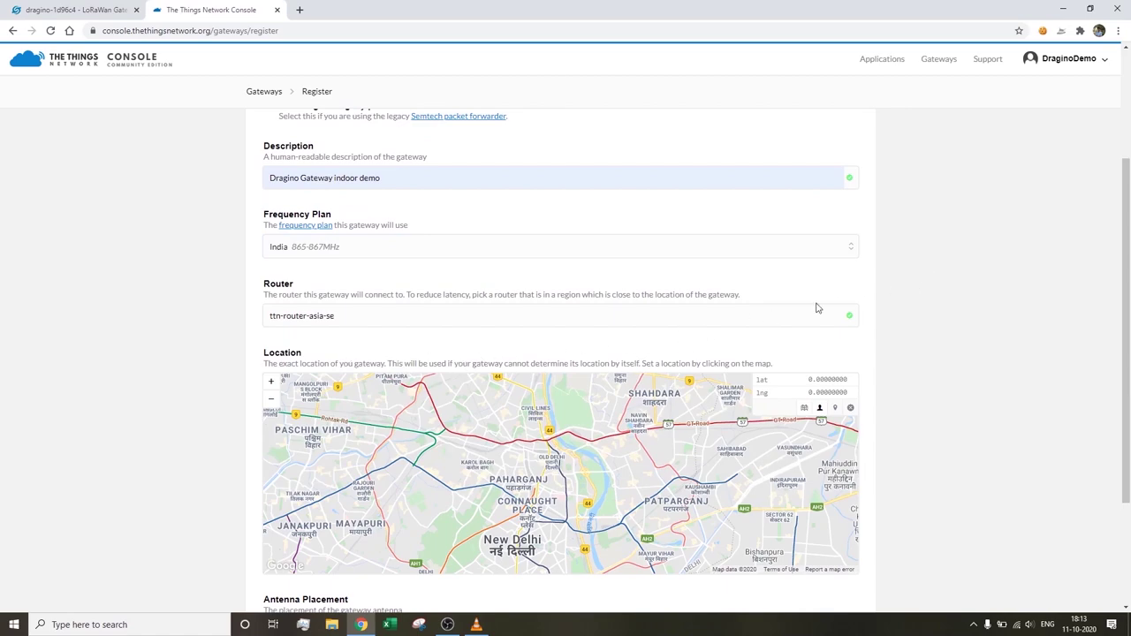
pyautogui.scroll(-1, 419, 310)
pyautogui.doubleClick(372, 257)
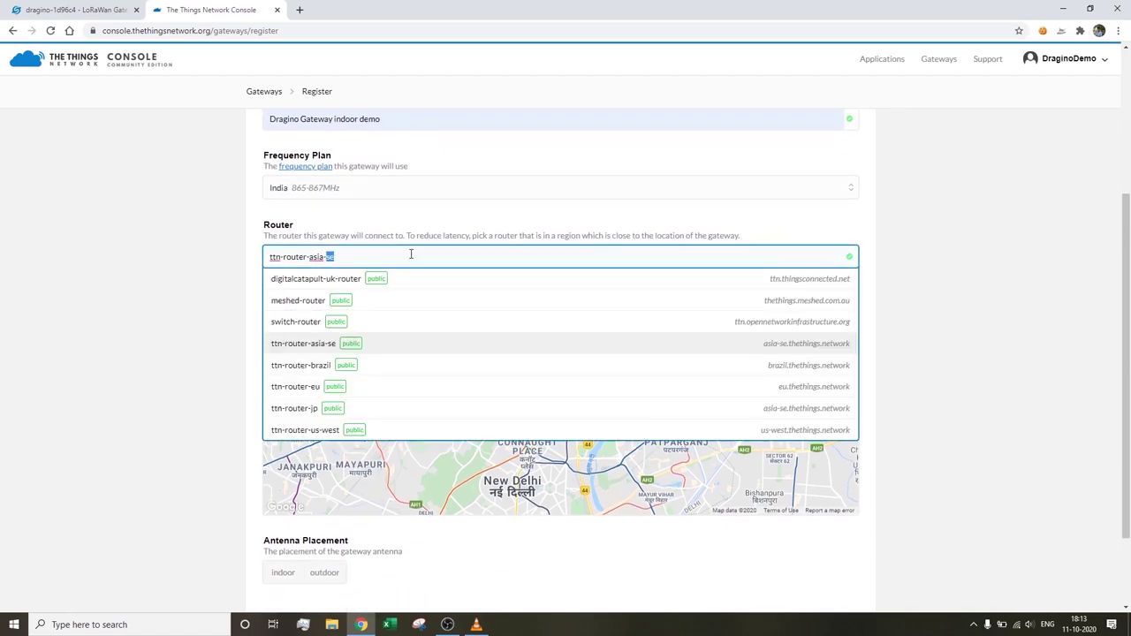
pyautogui.click(180, 259)
# - Set the antenna to indoor, place the marker near Kalkaji, and register the gateway
pyautogui.scroll(-2, 184, 260)
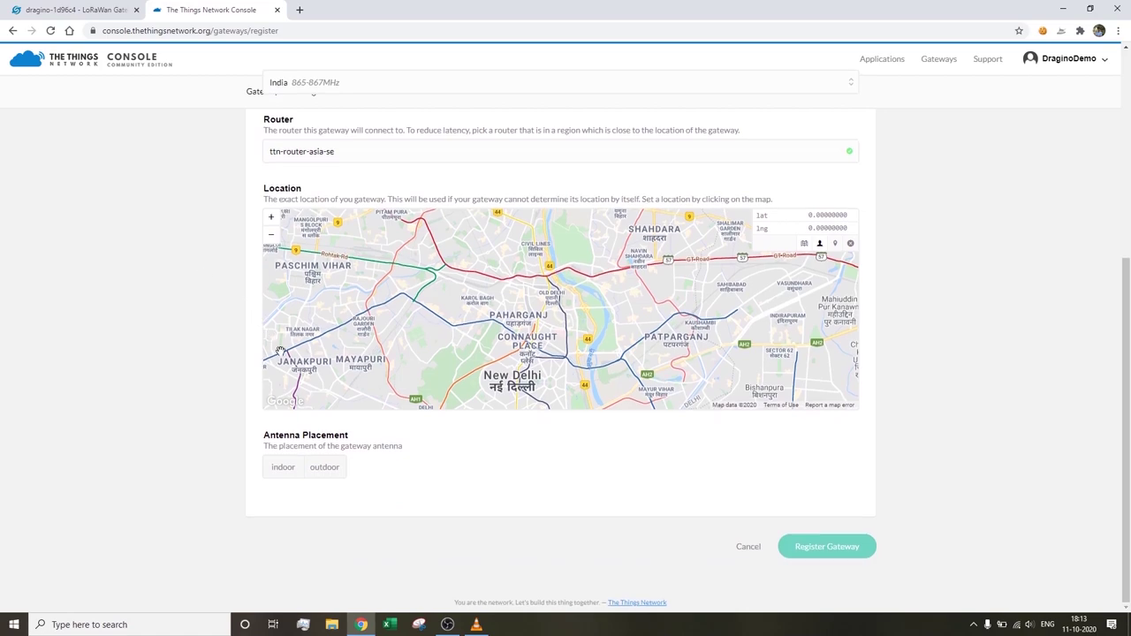
pyautogui.click(286, 470)
pyautogui.moveTo(741, 357); pyautogui.dragTo(728, 328)
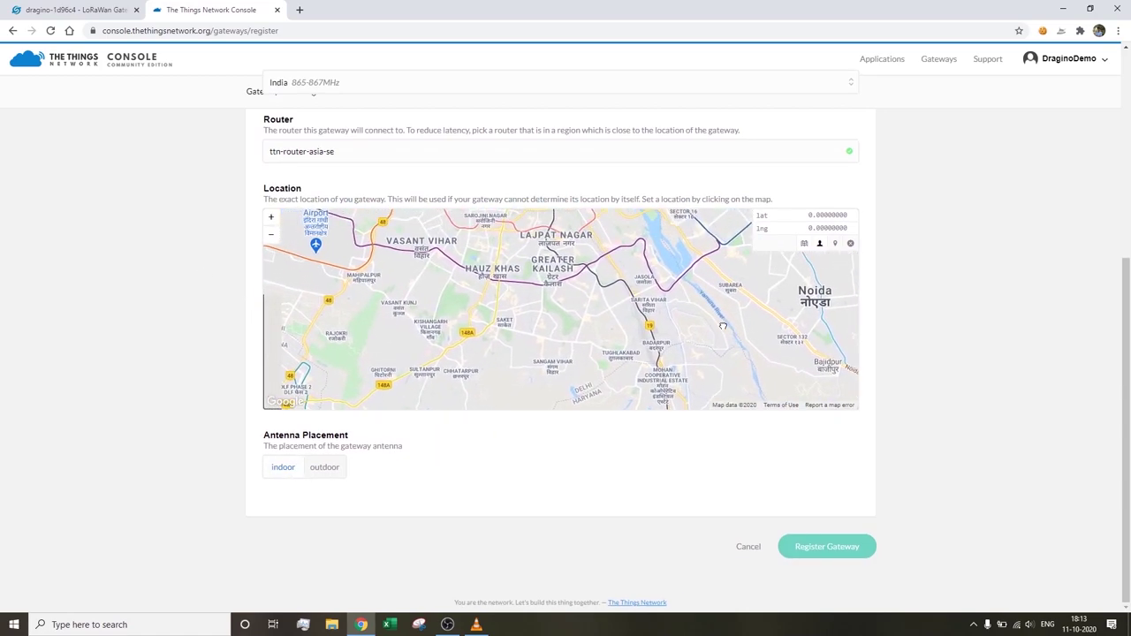
pyautogui.doubleClick(580, 307)
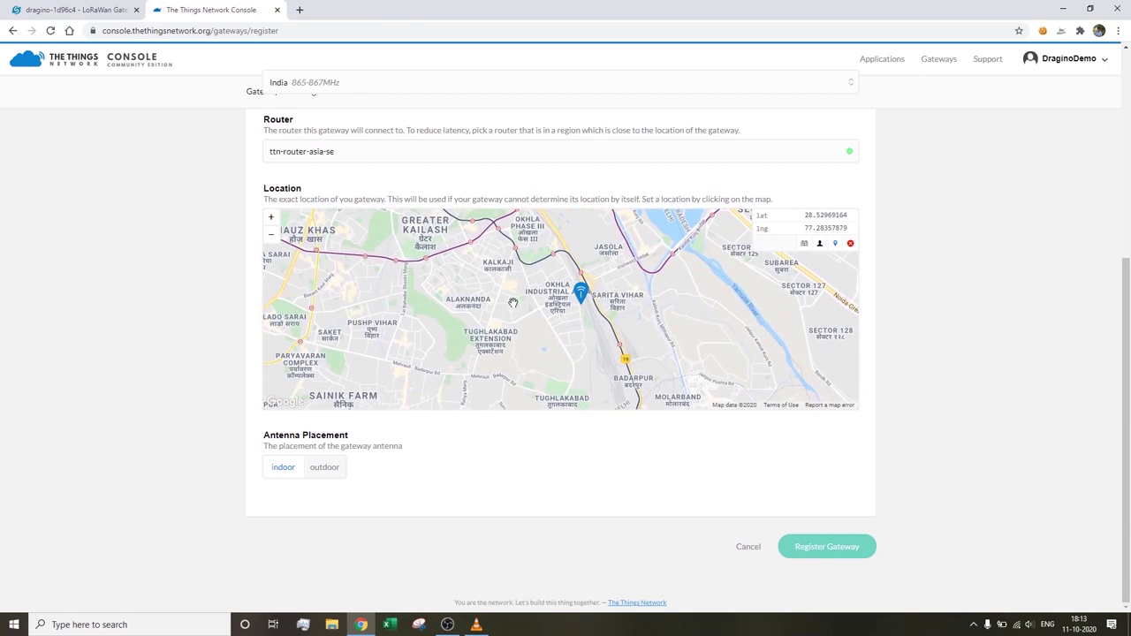
pyautogui.click(513, 303)
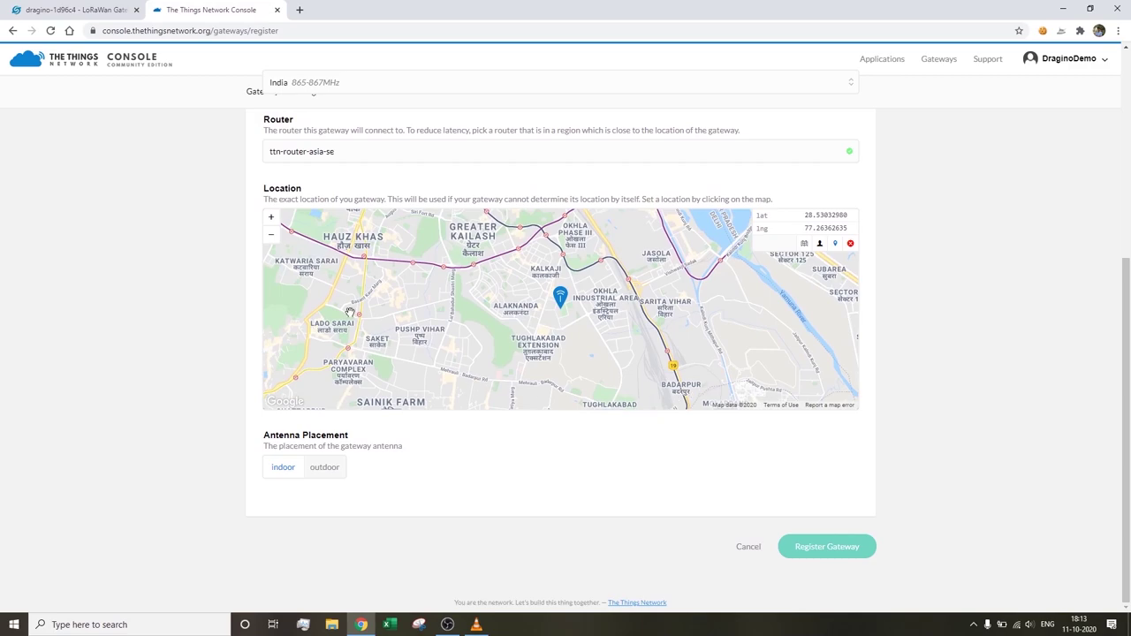
pyautogui.click(829, 547)
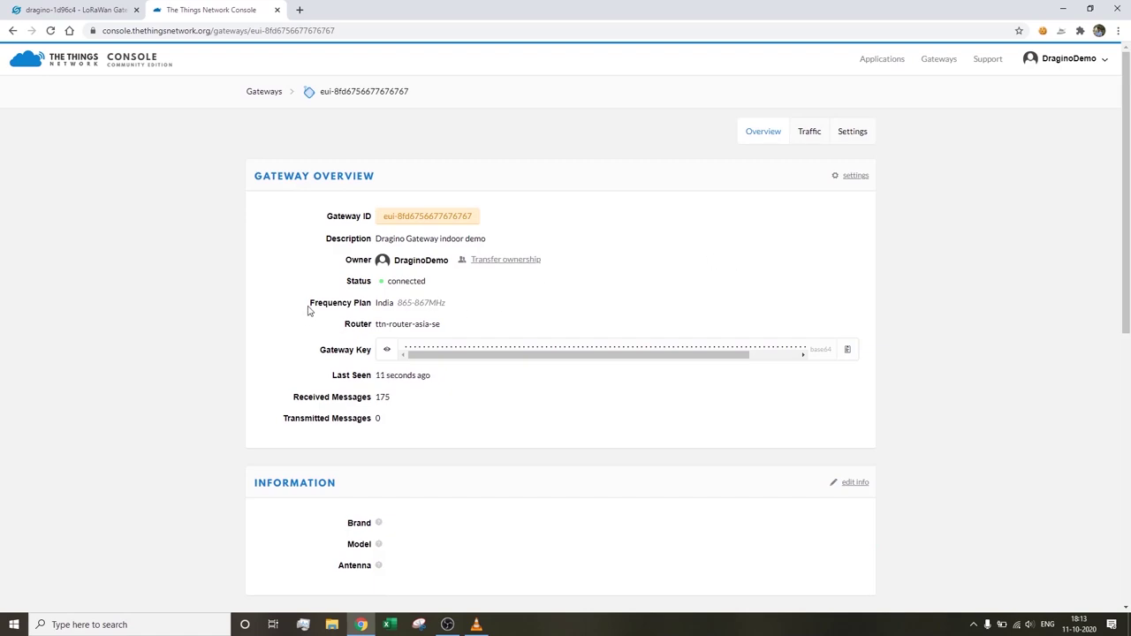
# - Return to LuCI's LoRaWAN settings and review the radio power setting
pyautogui.moveTo(347, 281); pyautogui.dragTo(459, 286)
pyautogui.click(459, 285)
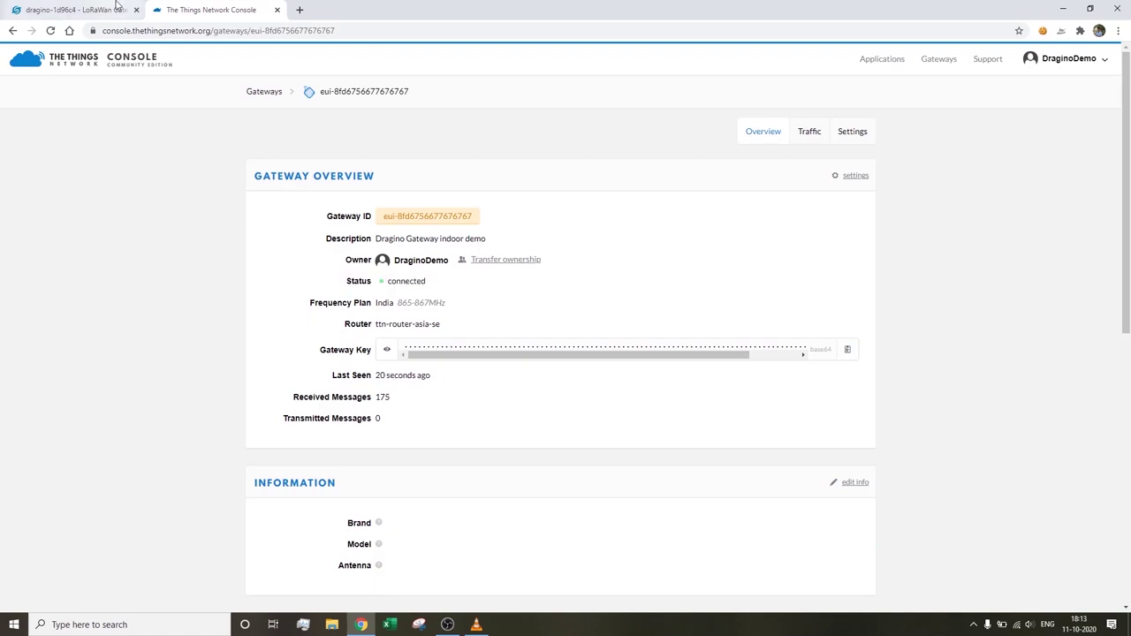
pyautogui.click(118, 5)
pyautogui.click(223, 288)
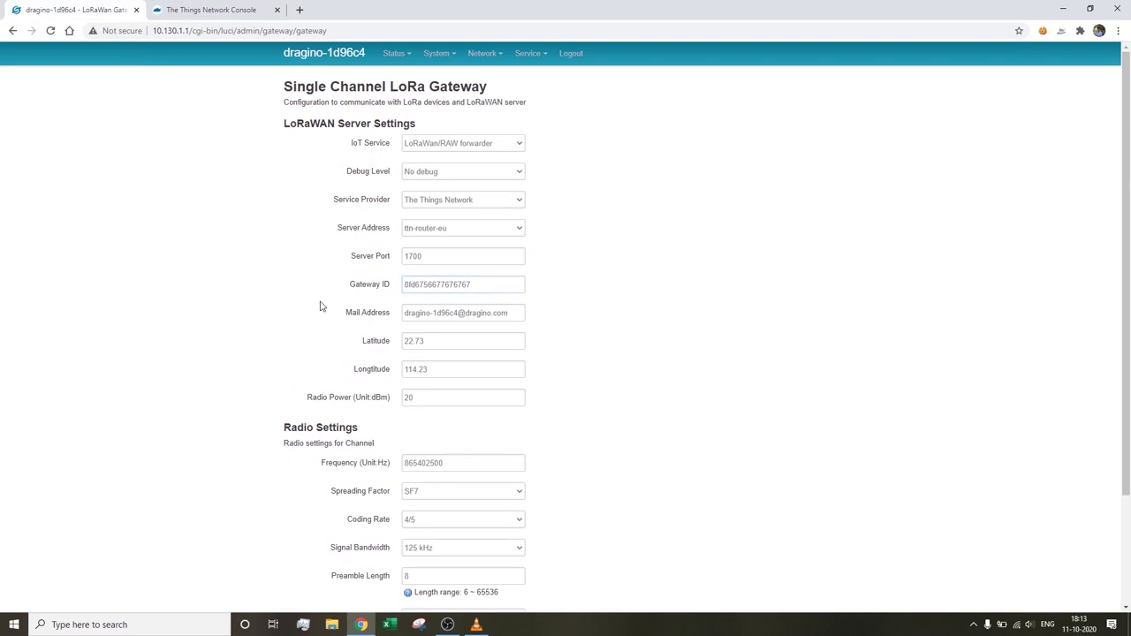
pyautogui.scroll(-3, 450, 351)
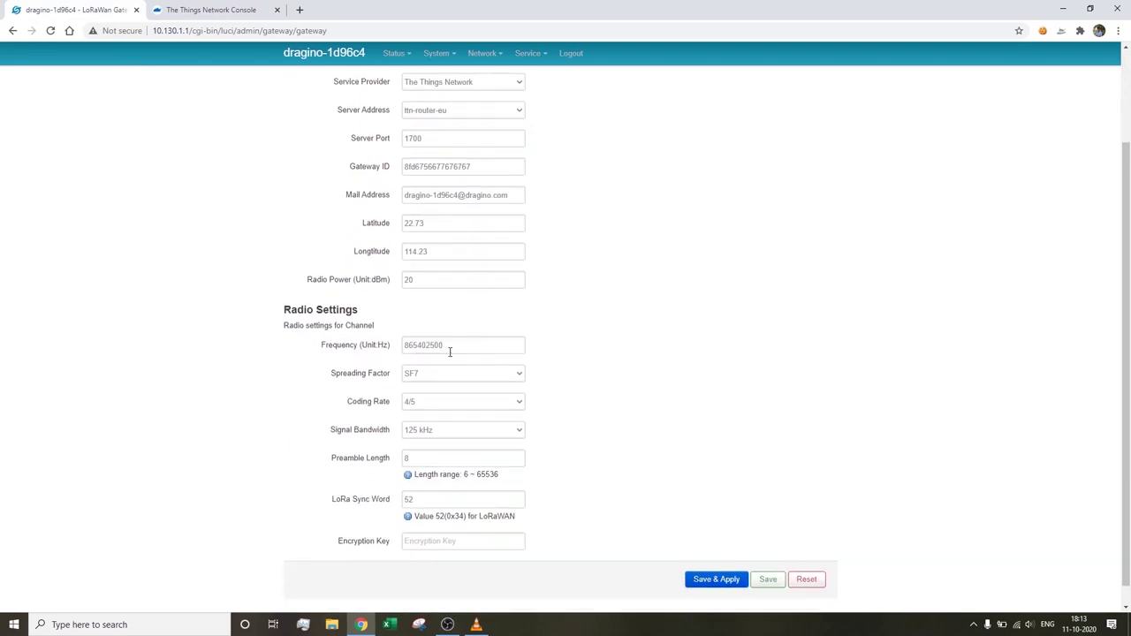
pyautogui.click(460, 280)
pyautogui.scroll(-1, 576, 284)
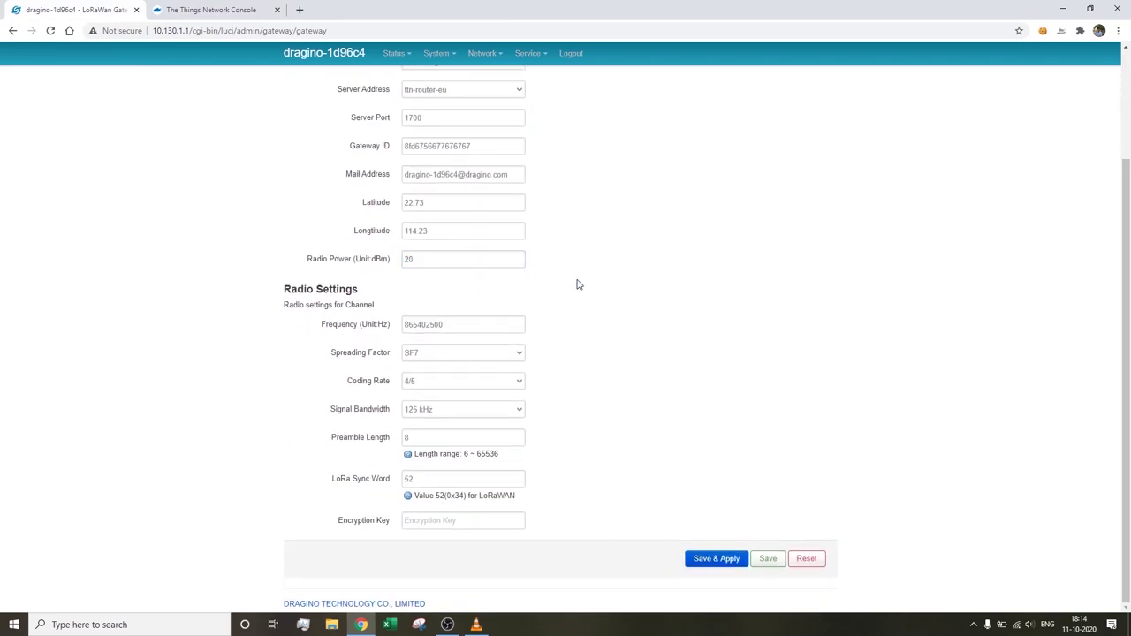
# - Keep spreading factor SF7 and 125 kHz bandwidth, then save and apply the settings
pyautogui.click(487, 355)
pyautogui.click(488, 356)
pyautogui.click(478, 411)
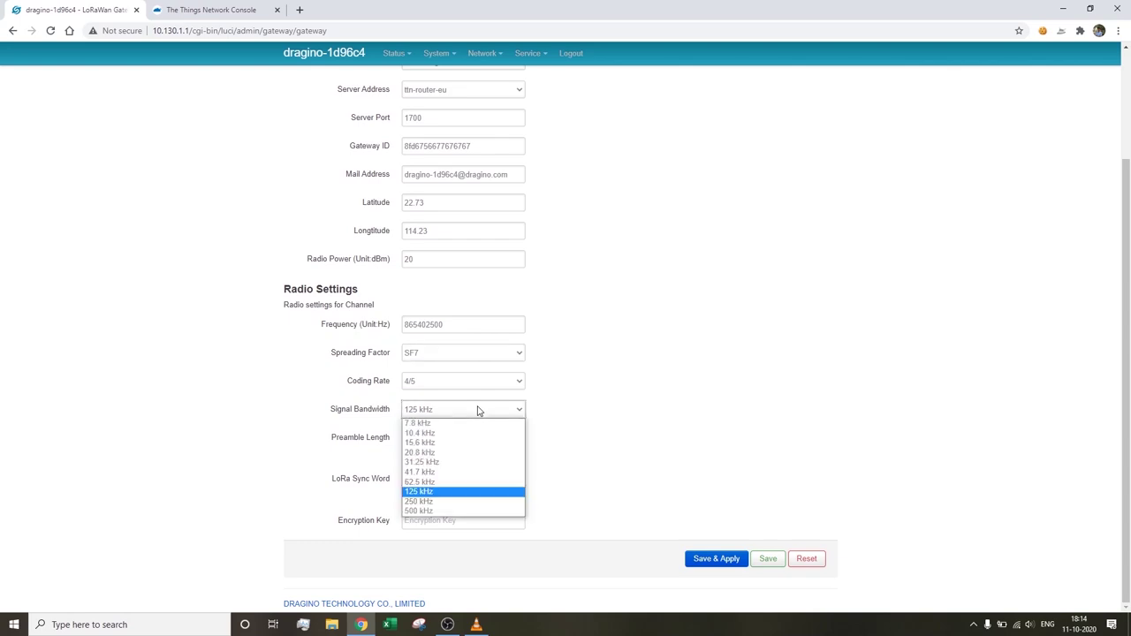
pyautogui.click(478, 411)
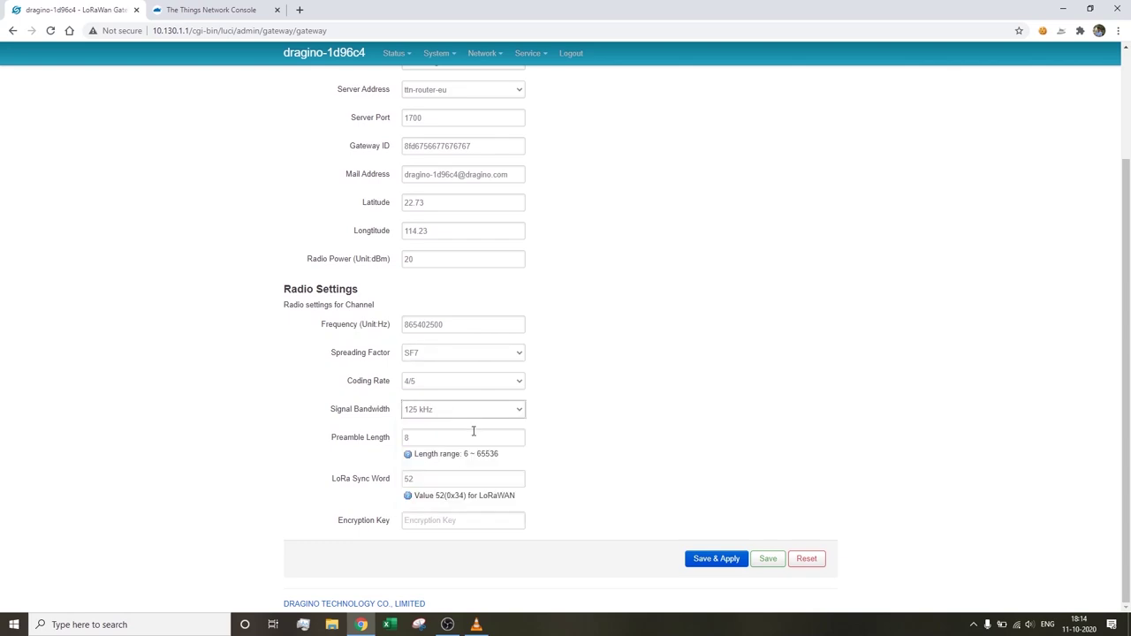
pyautogui.click(717, 559)
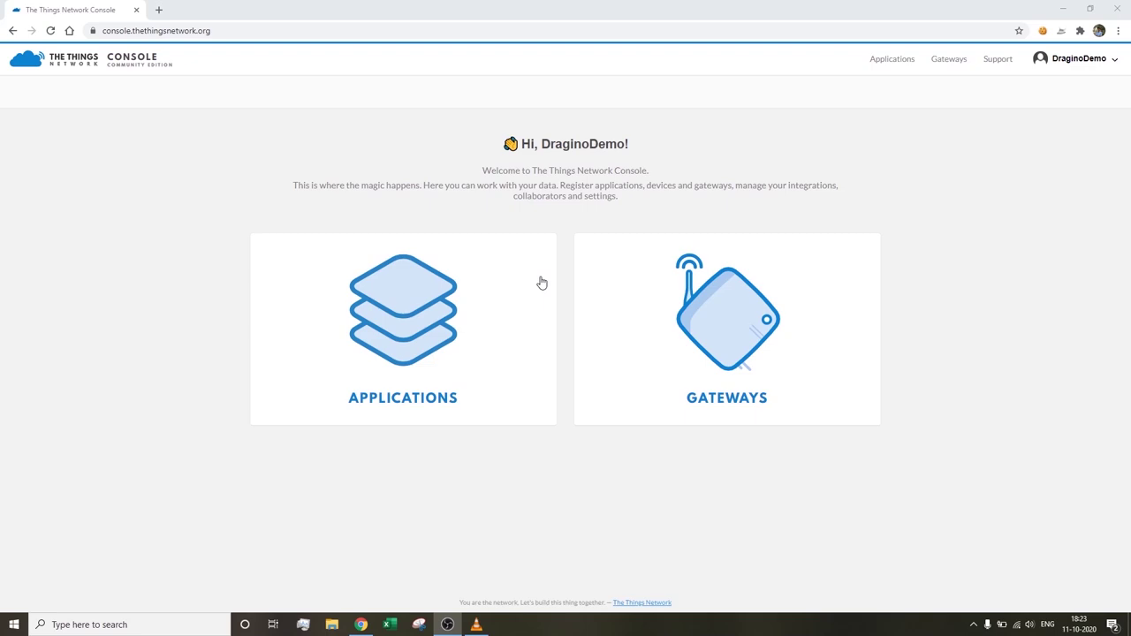
# - Submit application ID arduinorfm95dragino with description 'Dragino Arduino RFM95 demo', then edit the taken ID
pyautogui.click(424, 312)
pyautogui.click(484, 244)
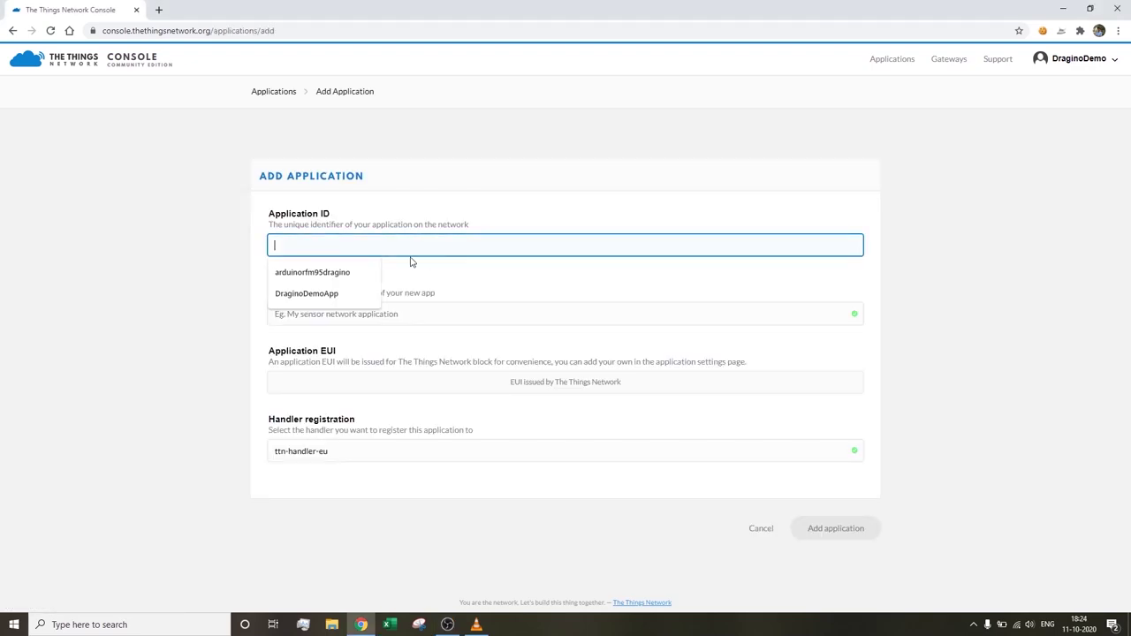
pyautogui.click(358, 272)
pyautogui.click(334, 314)
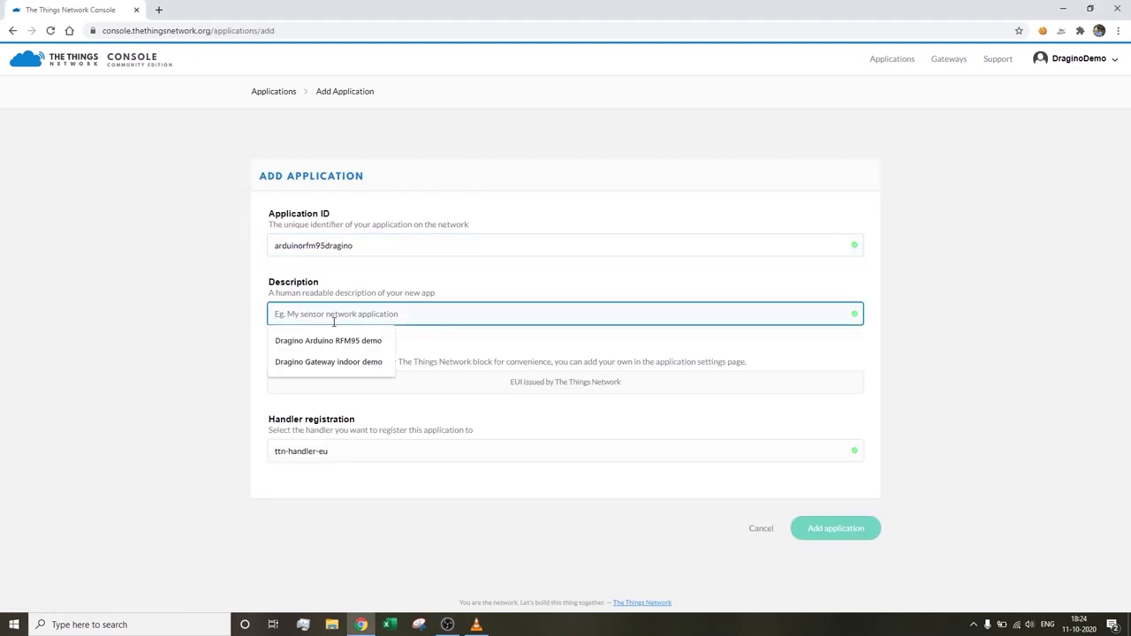
pyautogui.click(341, 345)
pyautogui.click(331, 473)
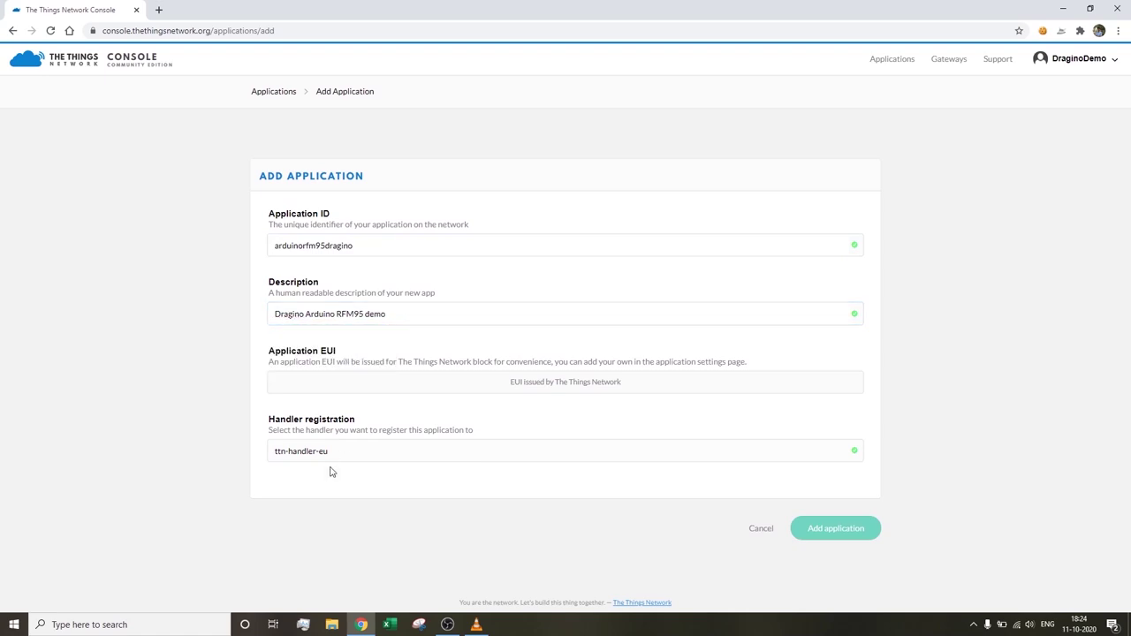
pyautogui.click(849, 540)
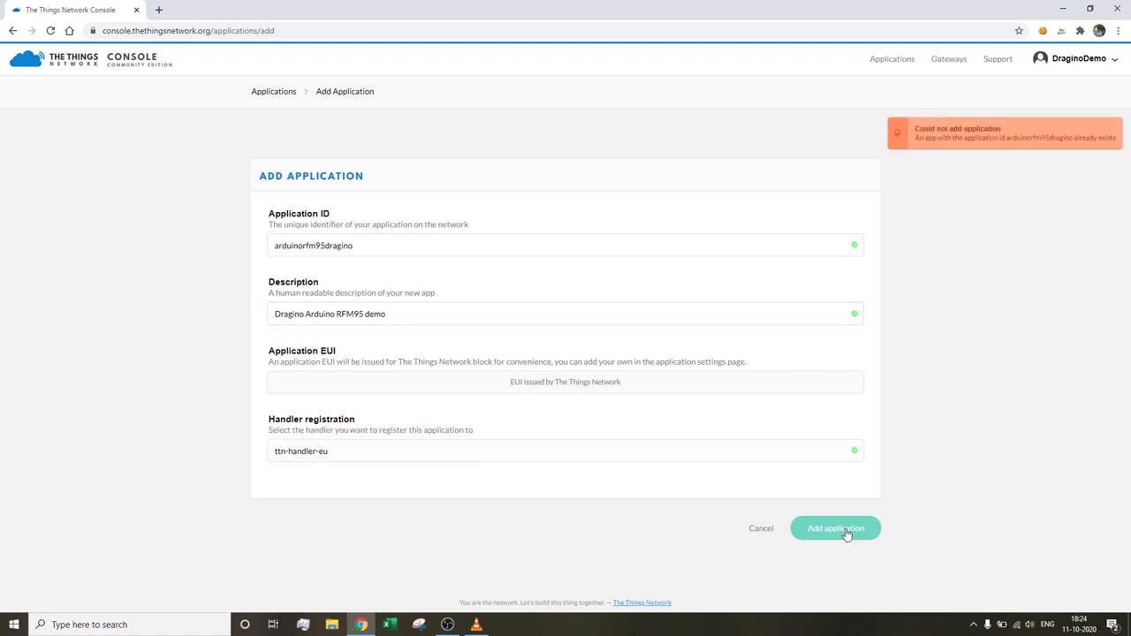
pyautogui.click(475, 246)
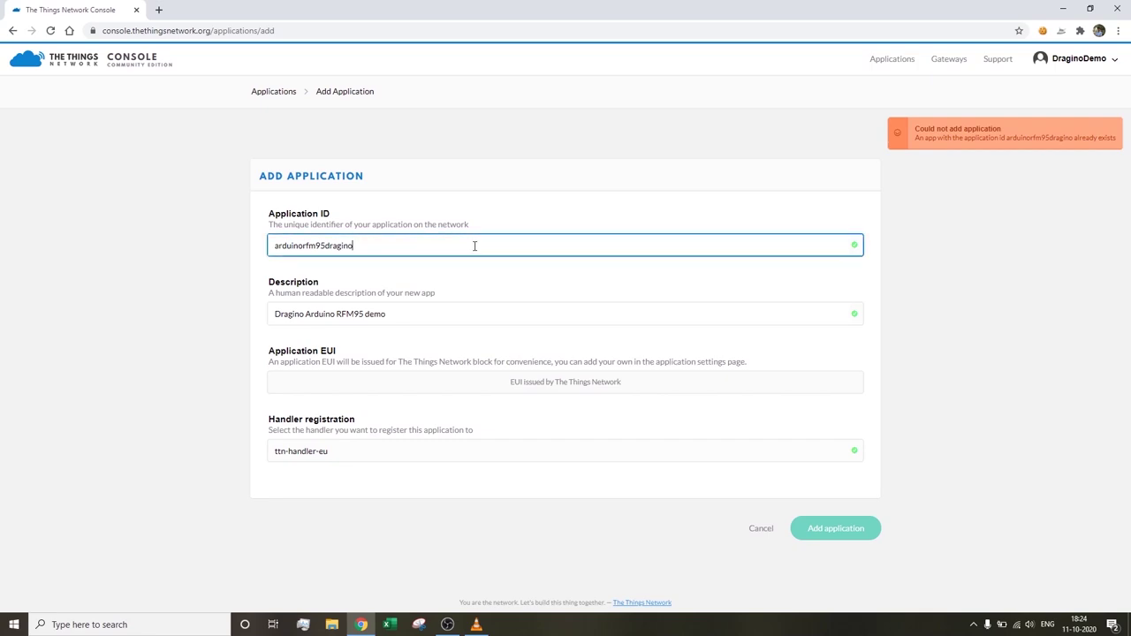
# - Create the application as arduinorfm95draginocetech and copy the Decoder function from Payload Script
pyautogui.write('cetech')
pyautogui.click(825, 531)
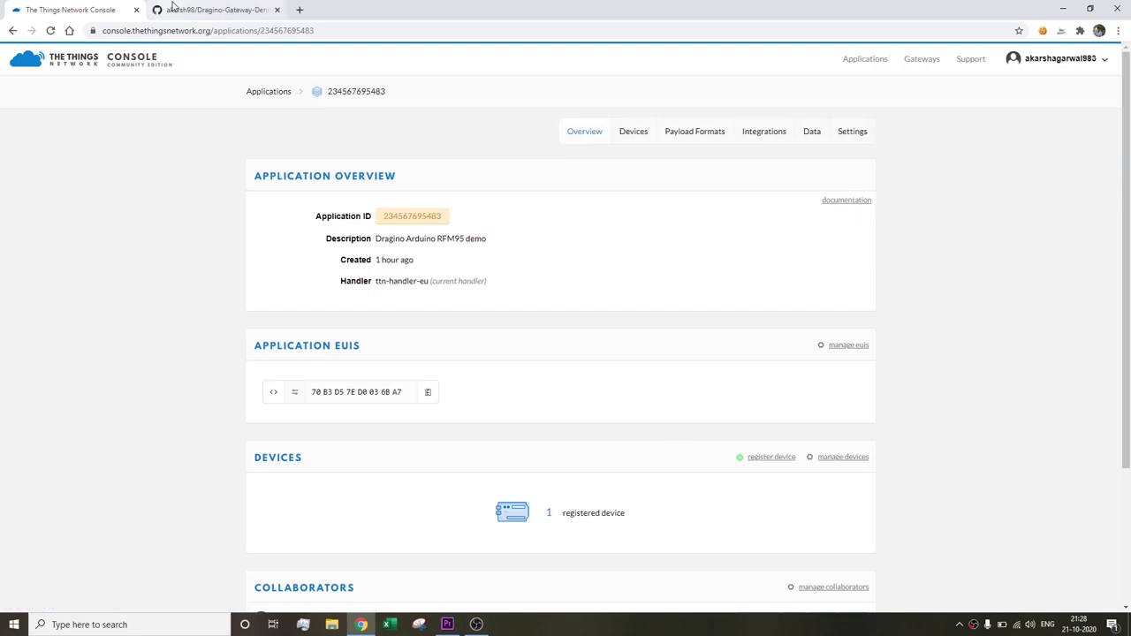
pyautogui.click(173, 7)
pyautogui.click(269, 278)
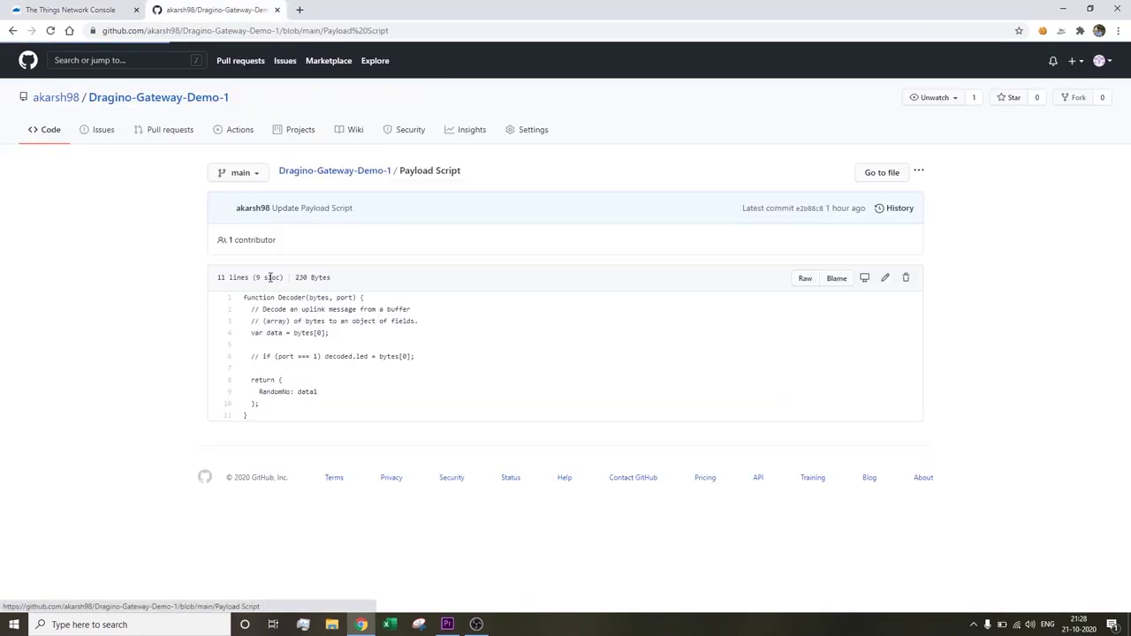
pyautogui.moveTo(273, 422); pyautogui.dragTo(244, 298)
pyautogui.hotkey('ctrl', 'c')
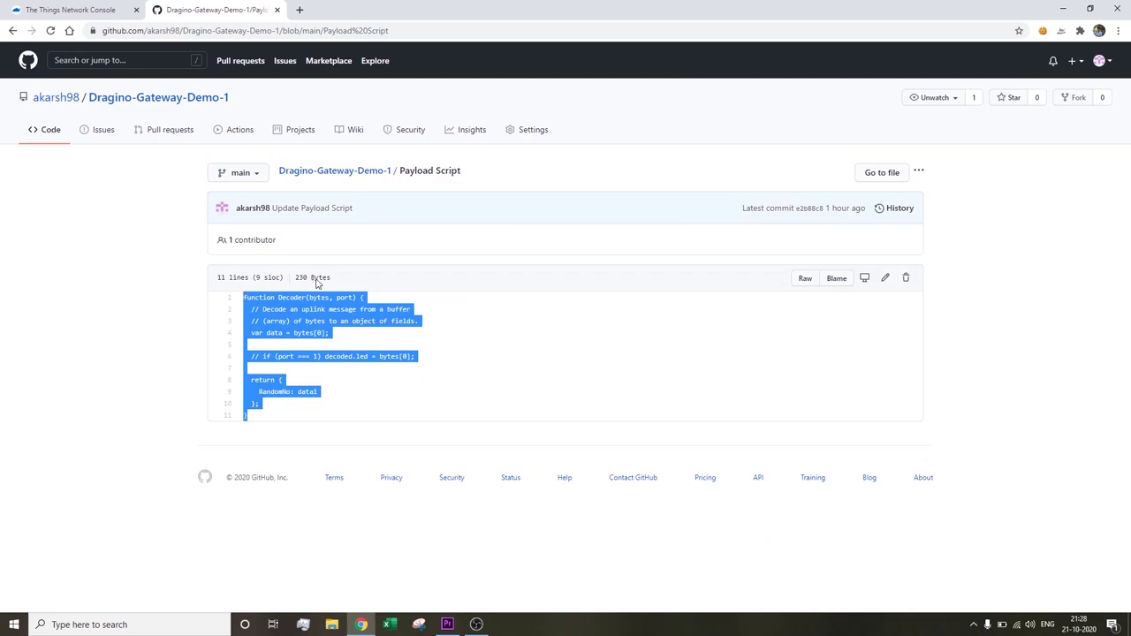
# - Replace the custom payload decoder code with the copied Decoder function
pyautogui.click(91, 8)
pyautogui.click(695, 132)
pyautogui.moveTo(298, 436); pyautogui.dragTo(293, 336)
pyautogui.write('v')
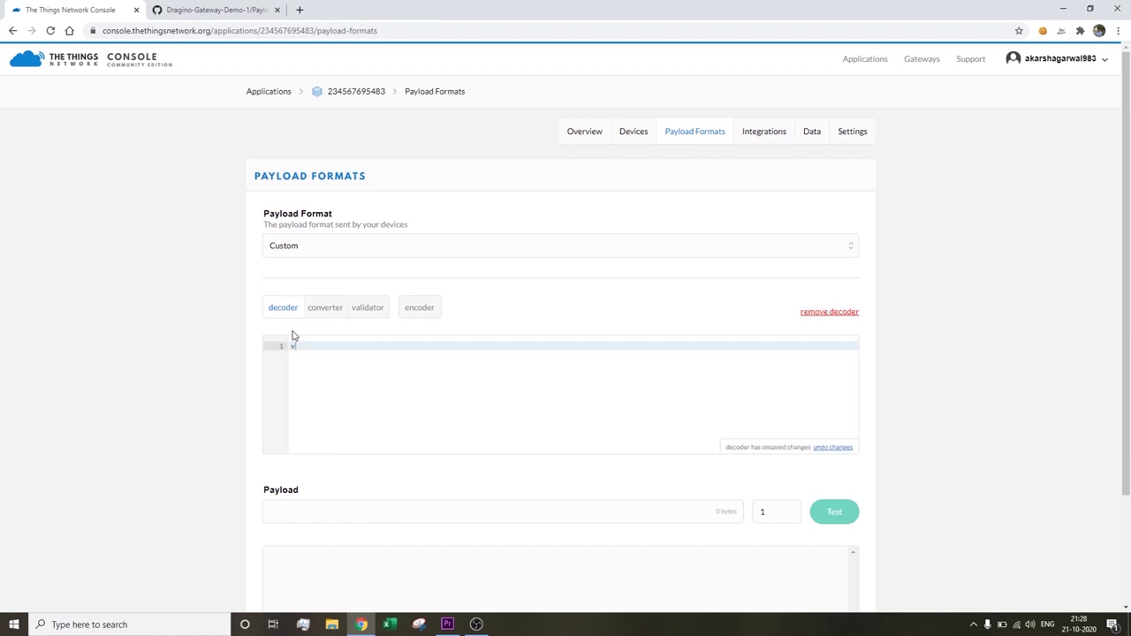
pyautogui.press('BackSpace')
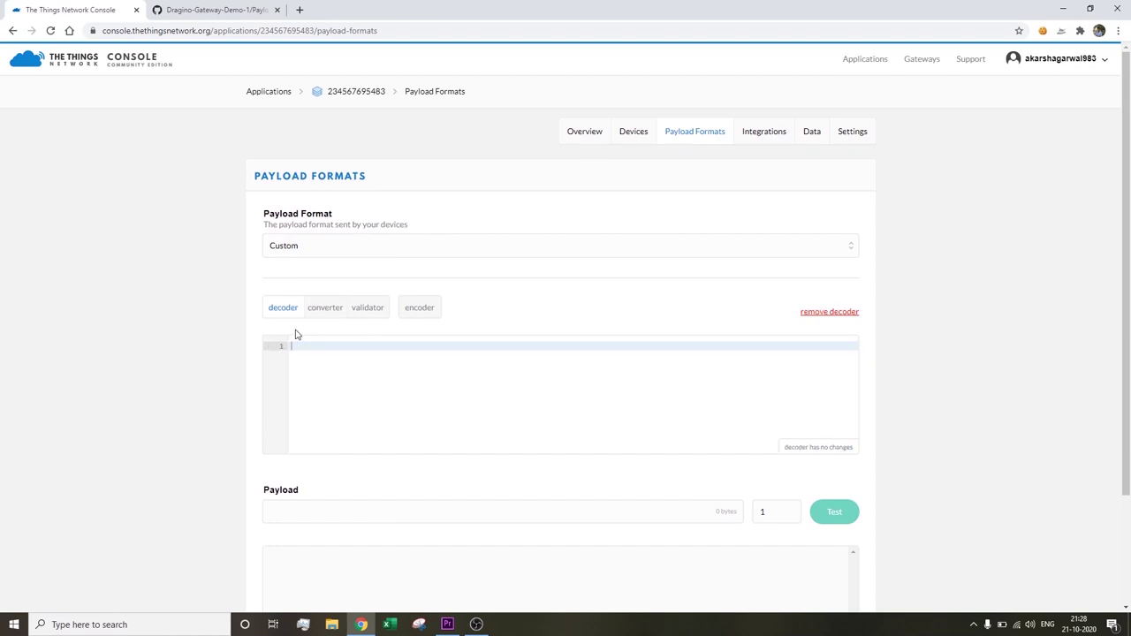
pyautogui.hotkey('ctrl', 'v')
pyautogui.click(754, 407)
pyautogui.click(714, 370)
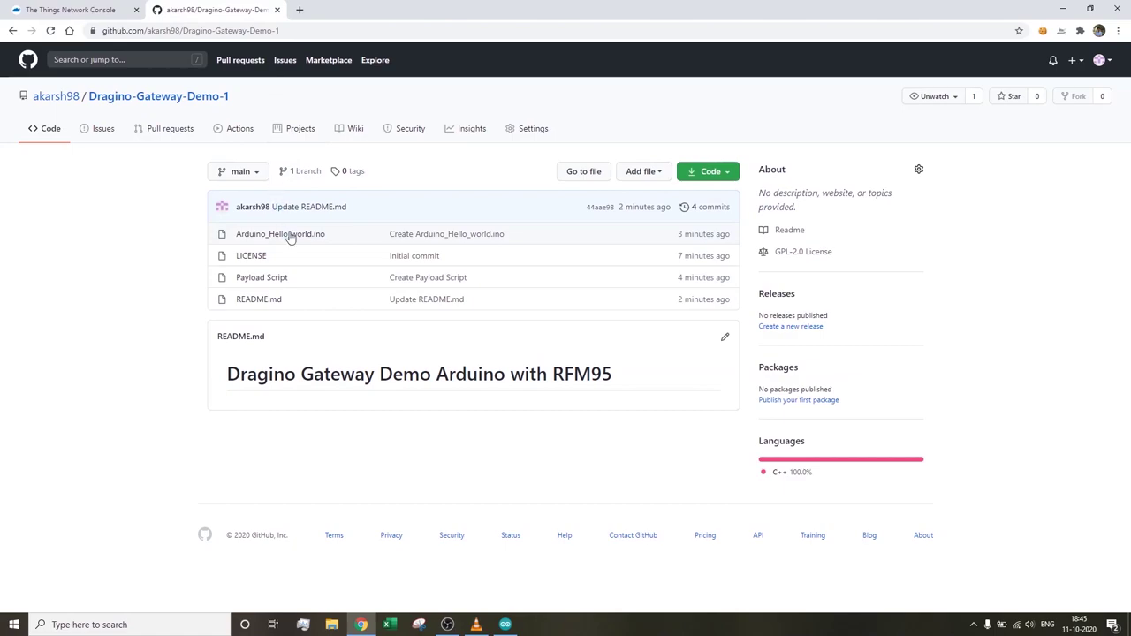
pyautogui.click(292, 235)
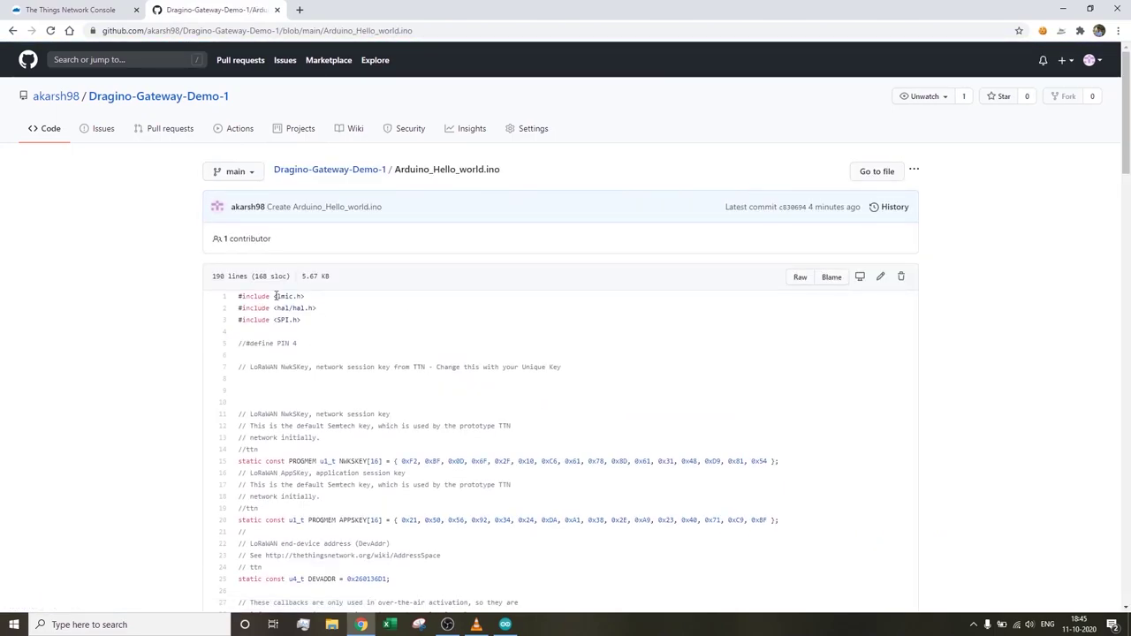
pyautogui.moveTo(240, 297); pyautogui.dragTo(271, 346)
pyautogui.scroll(-3, 270, 346)
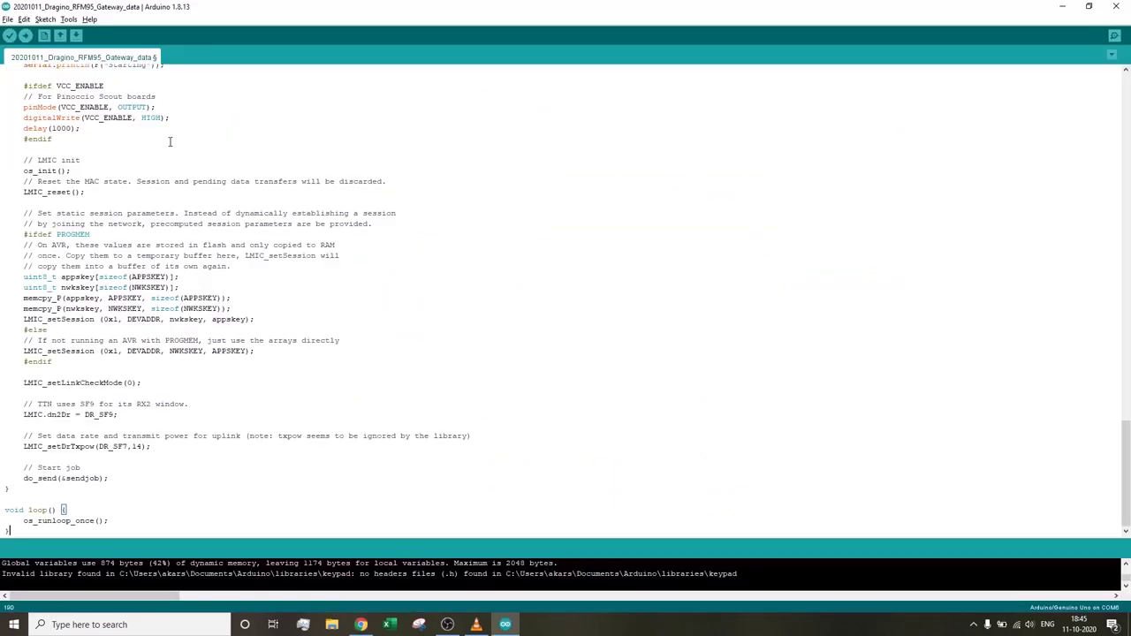
pyautogui.scroll(20, 169, 141)
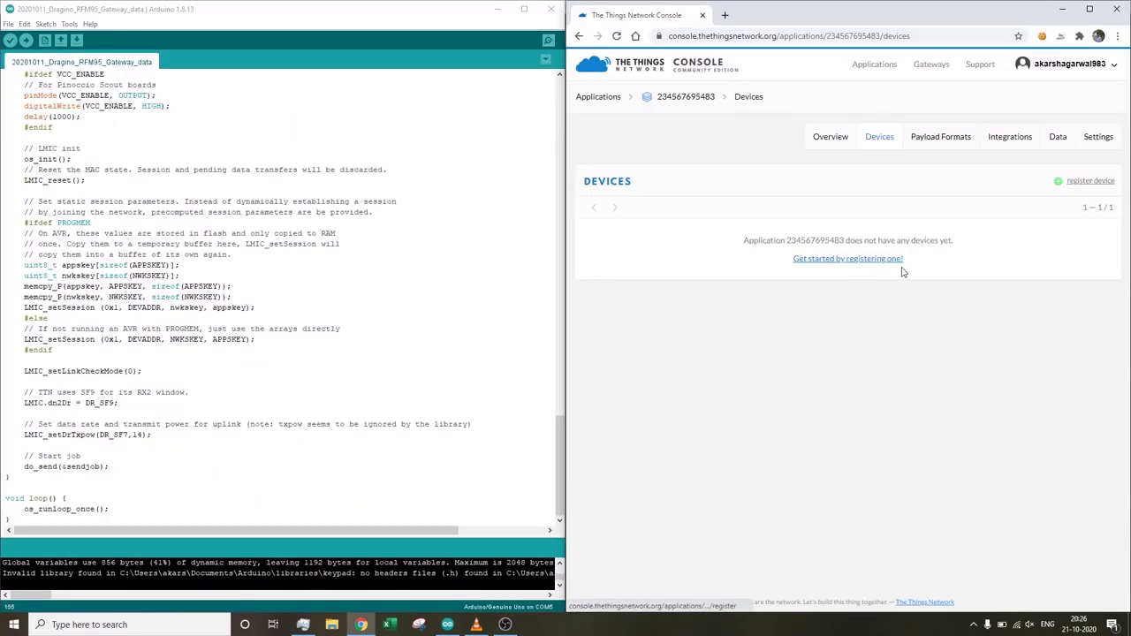
pyautogui.click(1085, 181)
pyautogui.click(832, 252)
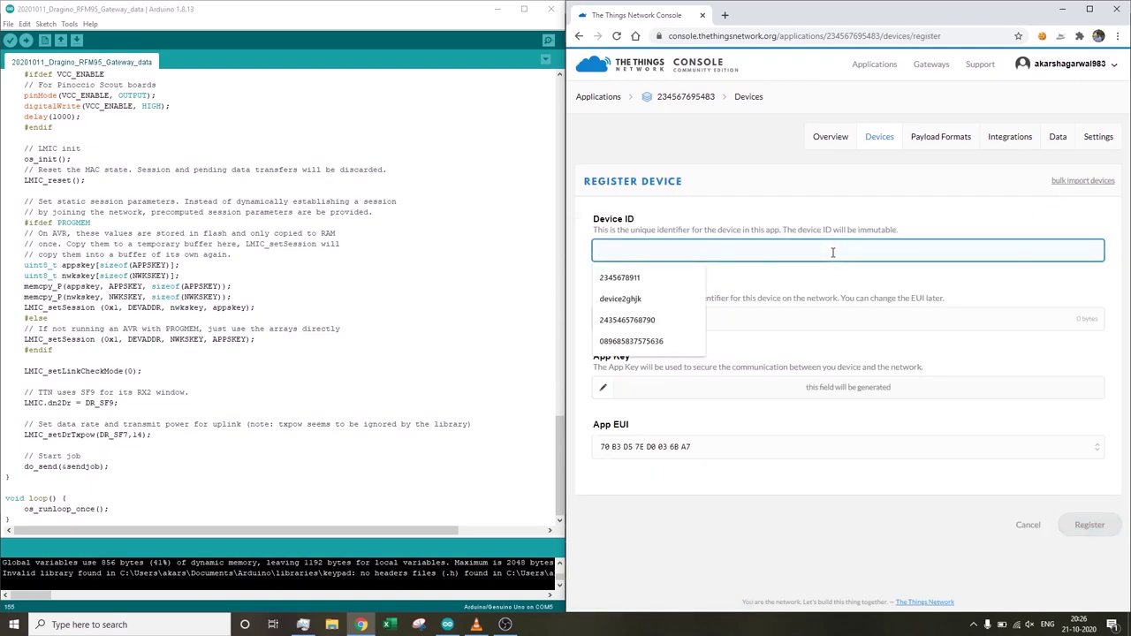
pyautogui.write('46e5r76t87yhjhn')
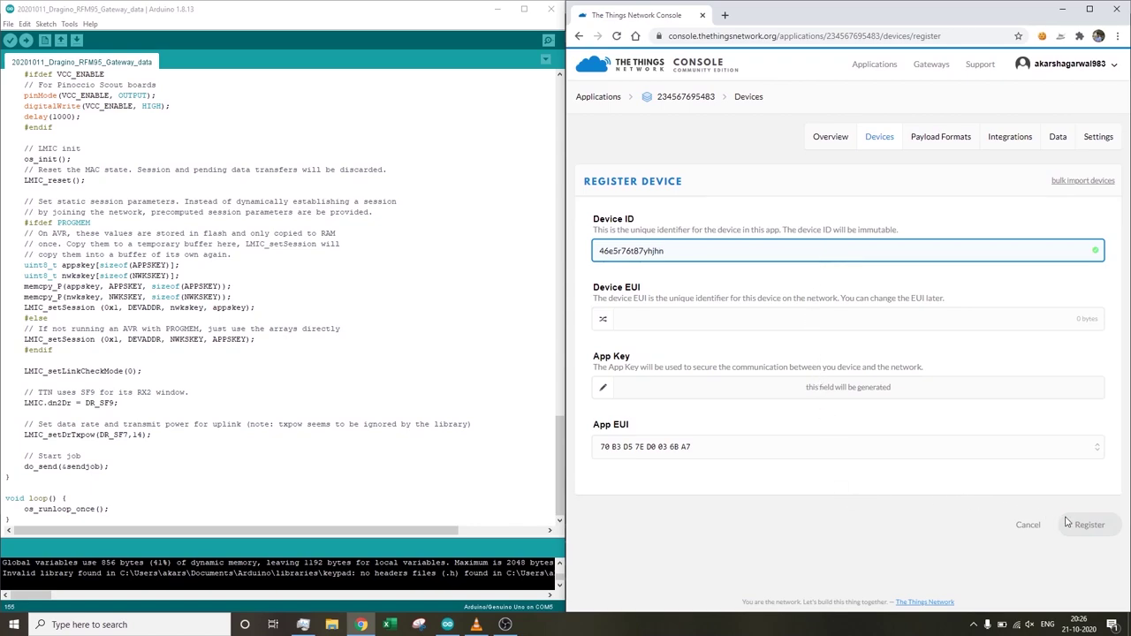
pyautogui.click(942, 328)
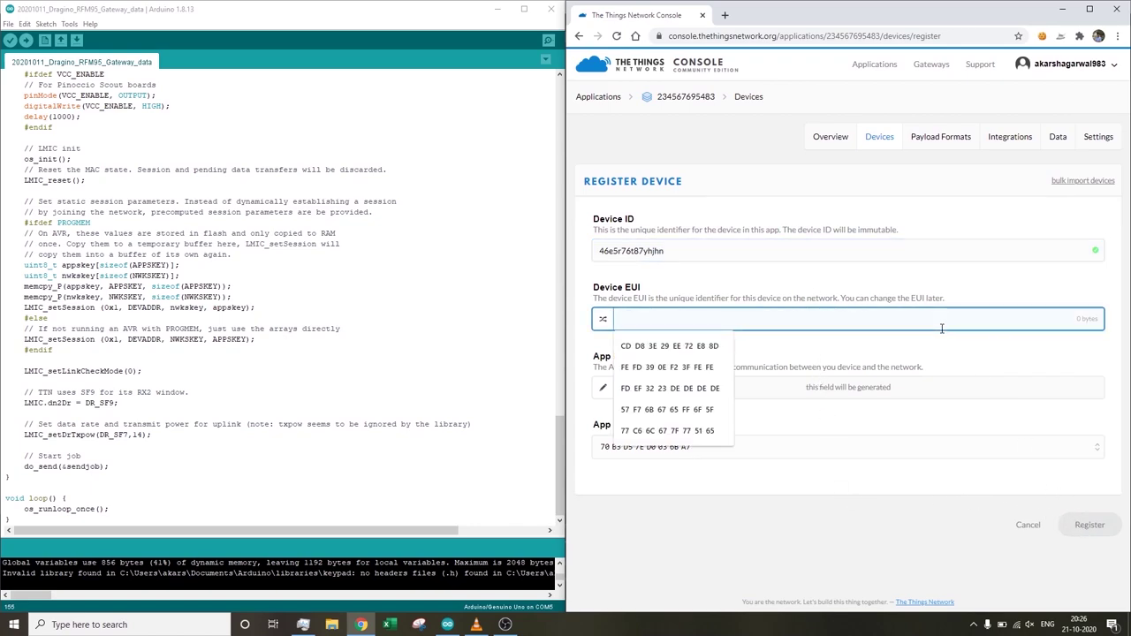
pyautogui.write('6541651651651616')
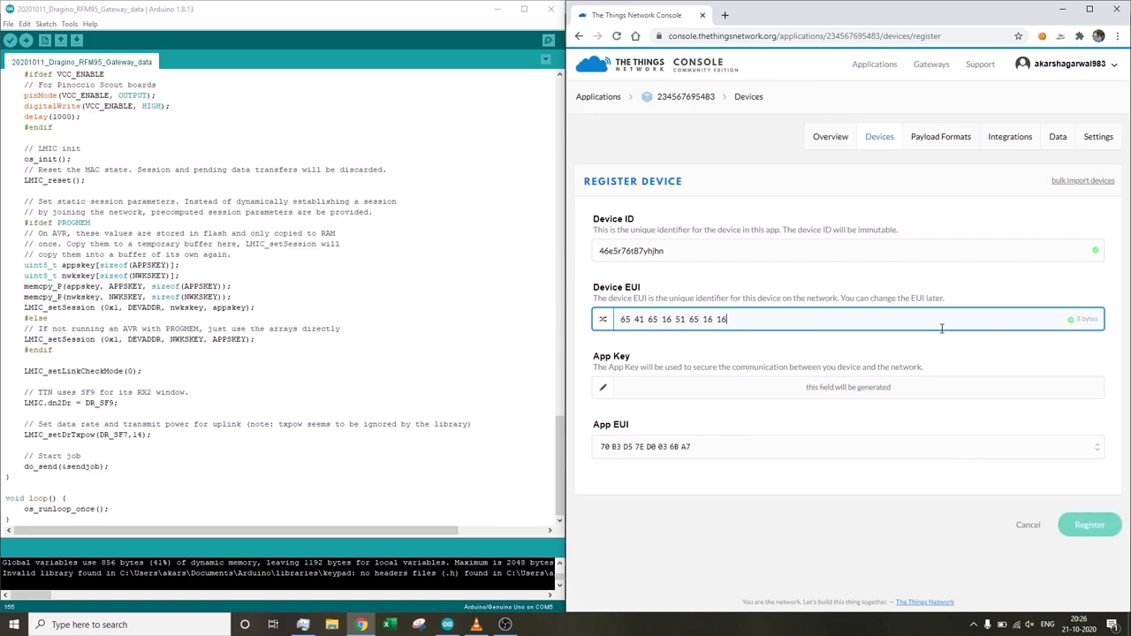
pyautogui.click(1089, 523)
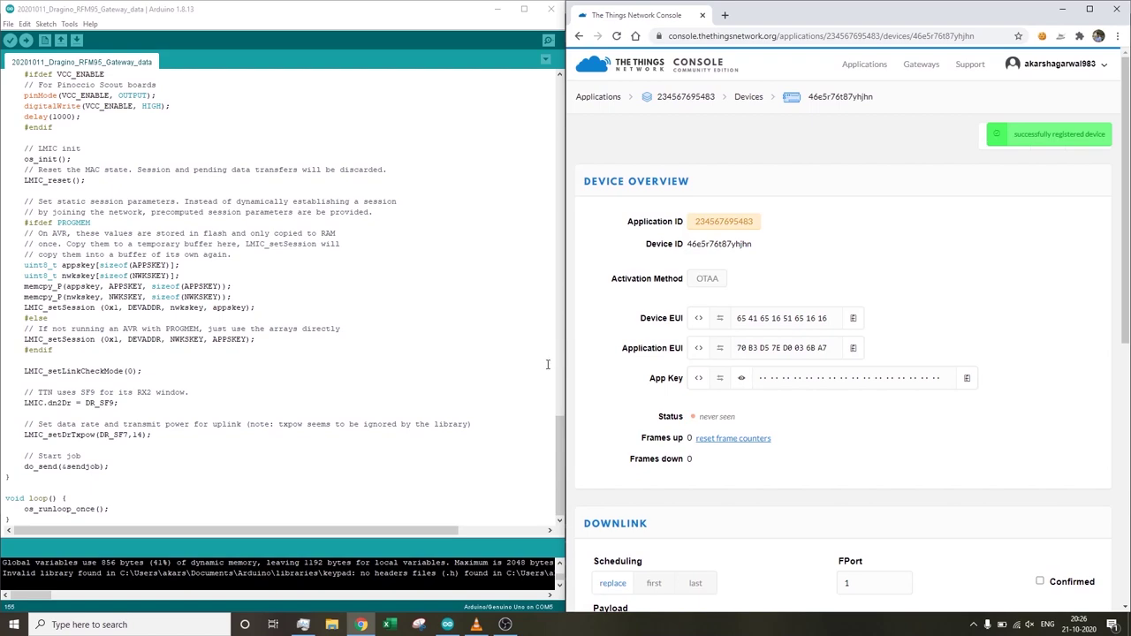
# - Switch the device to ABP activation, save, and show the network session key as a C array
pyautogui.moveTo(562, 442)
pyautogui.mouseDown()
pyautogui.moveTo(560, 97)
pyautogui.moveTo(583, 4)
pyautogui.mouseUp()
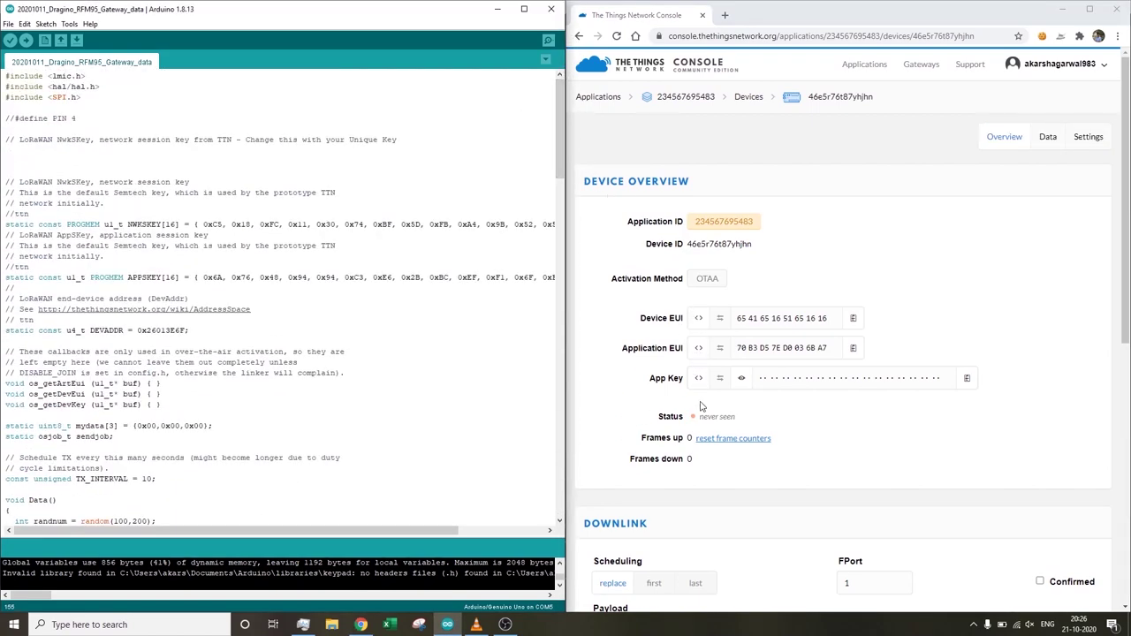
pyautogui.click(1088, 137)
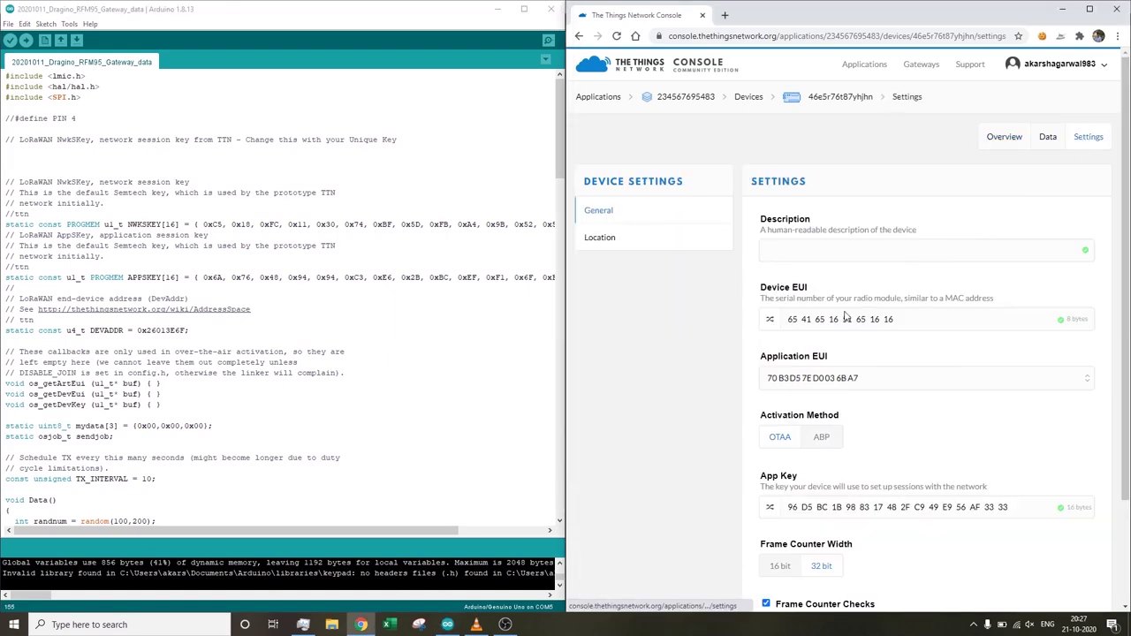
pyautogui.click(821, 437)
pyautogui.scroll(-3, 819, 450)
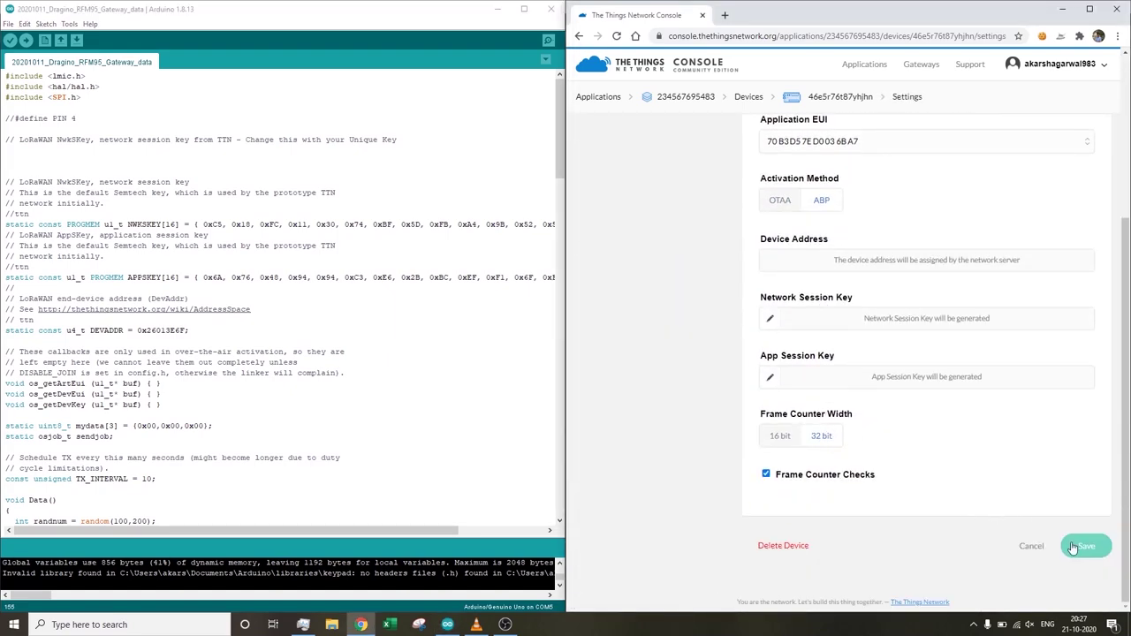
pyautogui.click(1087, 547)
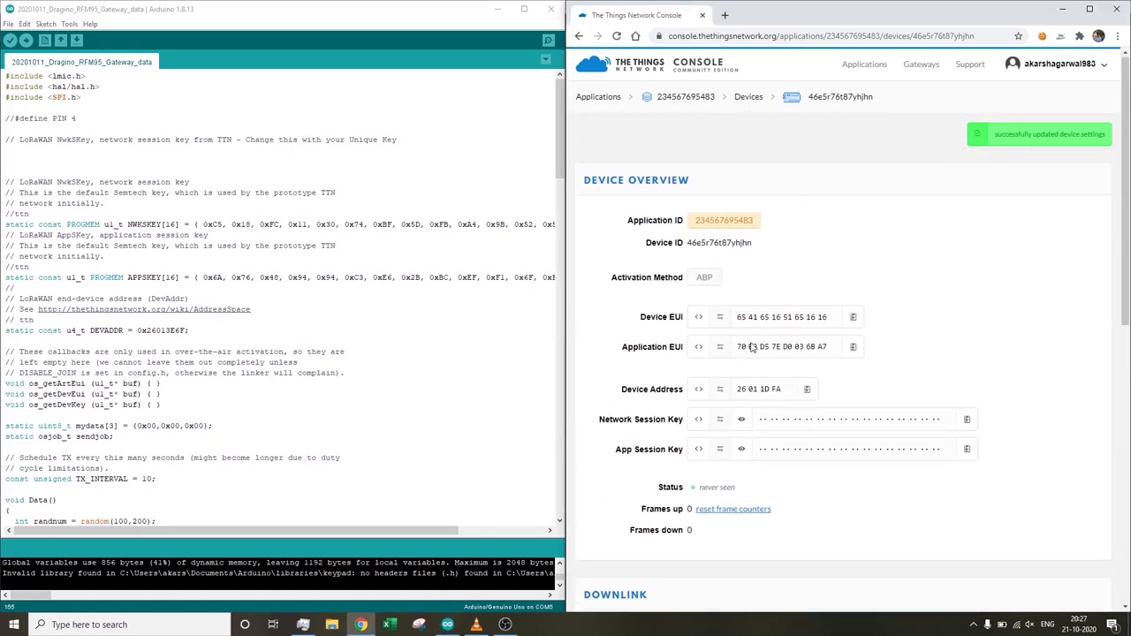
pyautogui.click(698, 421)
# - Paste the console's network and app session keys over NWKSKEY and APPSKEY in the sketch
pyautogui.click(1083, 419)
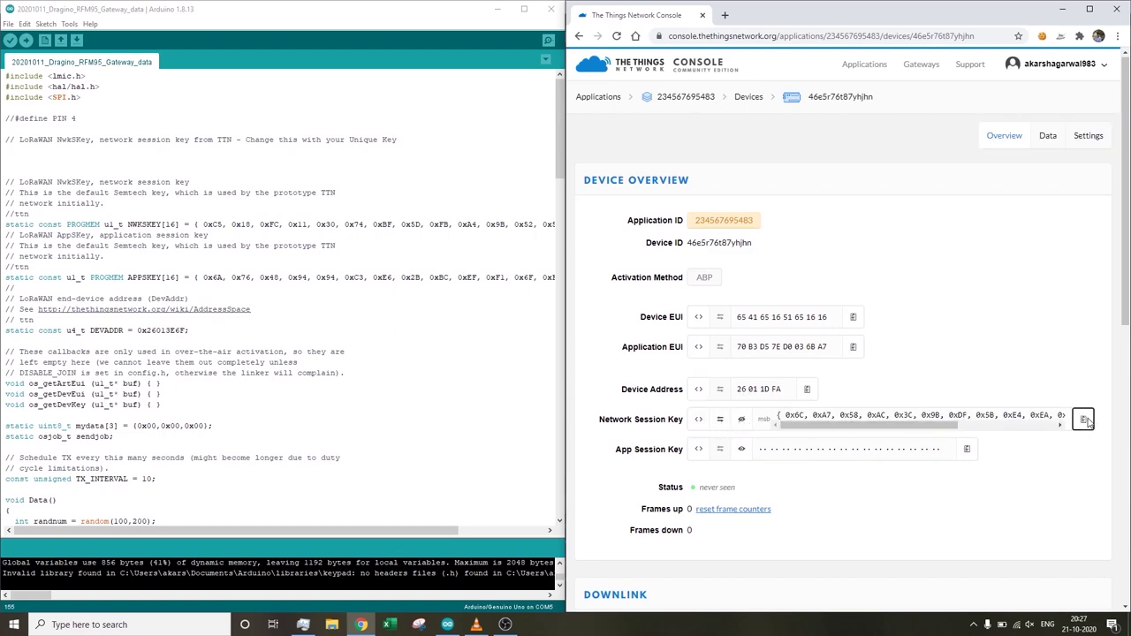
pyautogui.moveTo(194, 223); pyautogui.dragTo(549, 227)
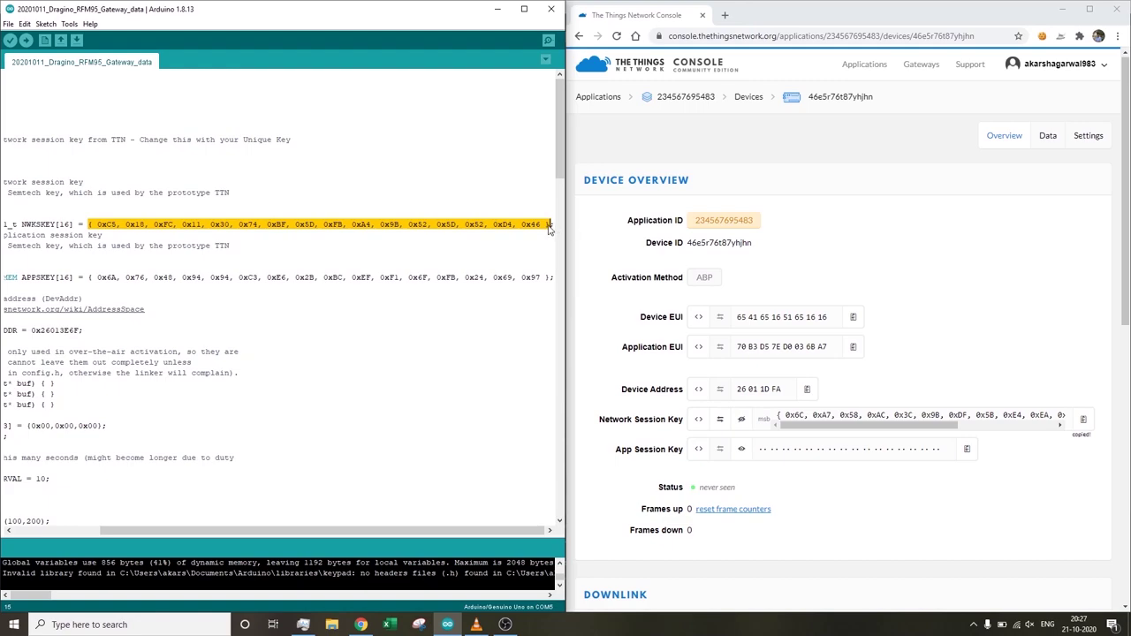
pyautogui.hotkey('ctrl', 'v')
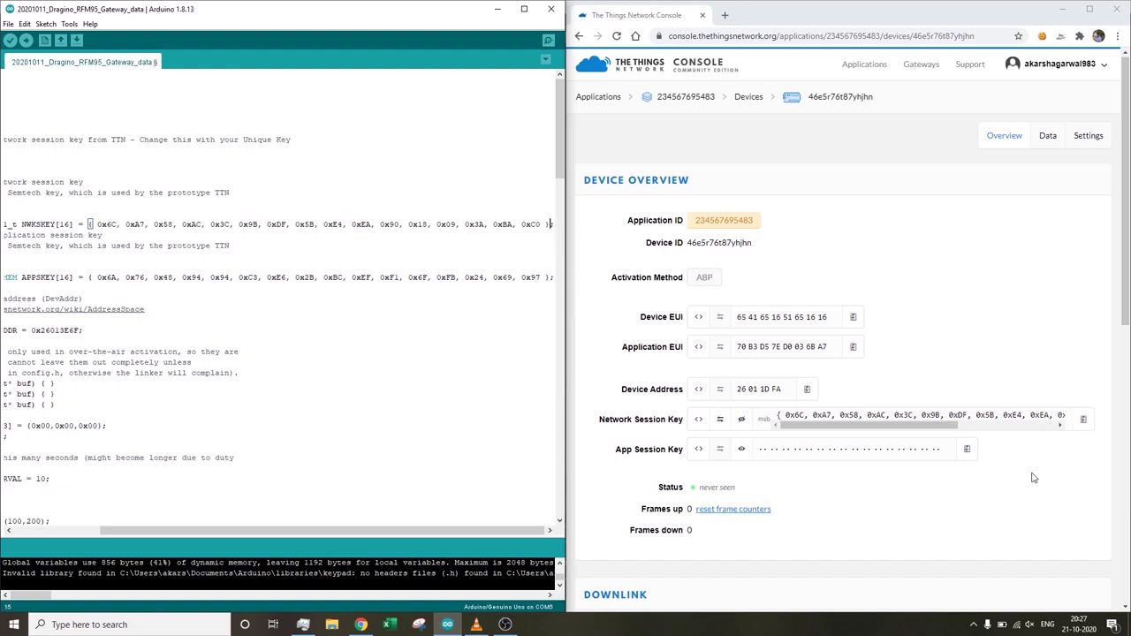
pyautogui.click(699, 449)
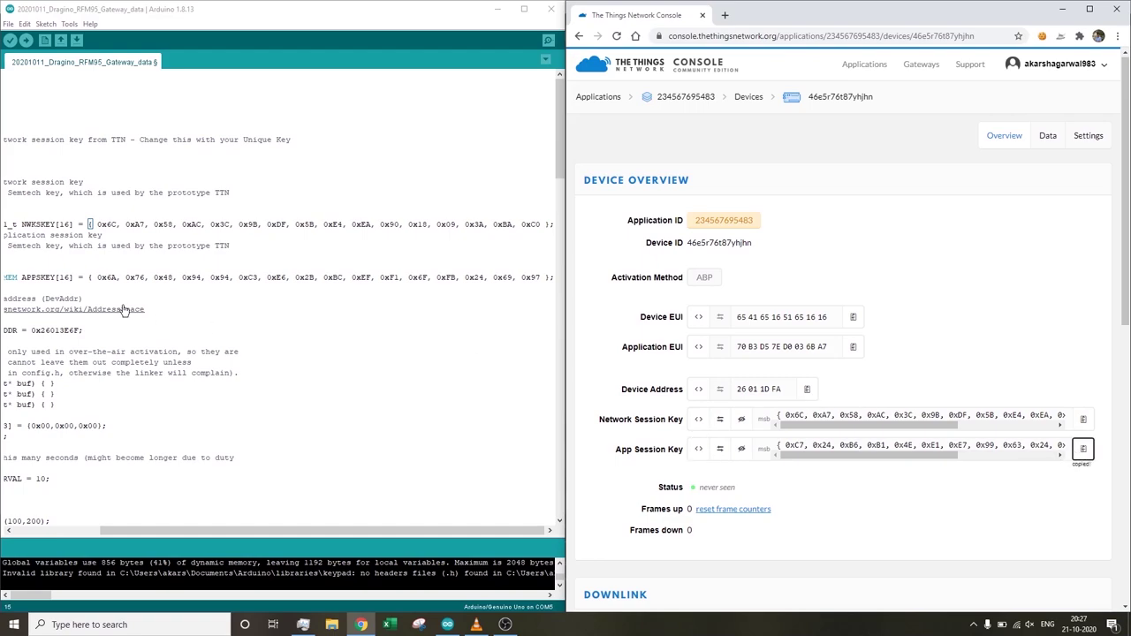
pyautogui.moveTo(89, 277); pyautogui.dragTo(233, 287)
pyautogui.moveTo(521, 285); pyautogui.dragTo(550, 278)
pyautogui.hotkey('ctrl', 'v')
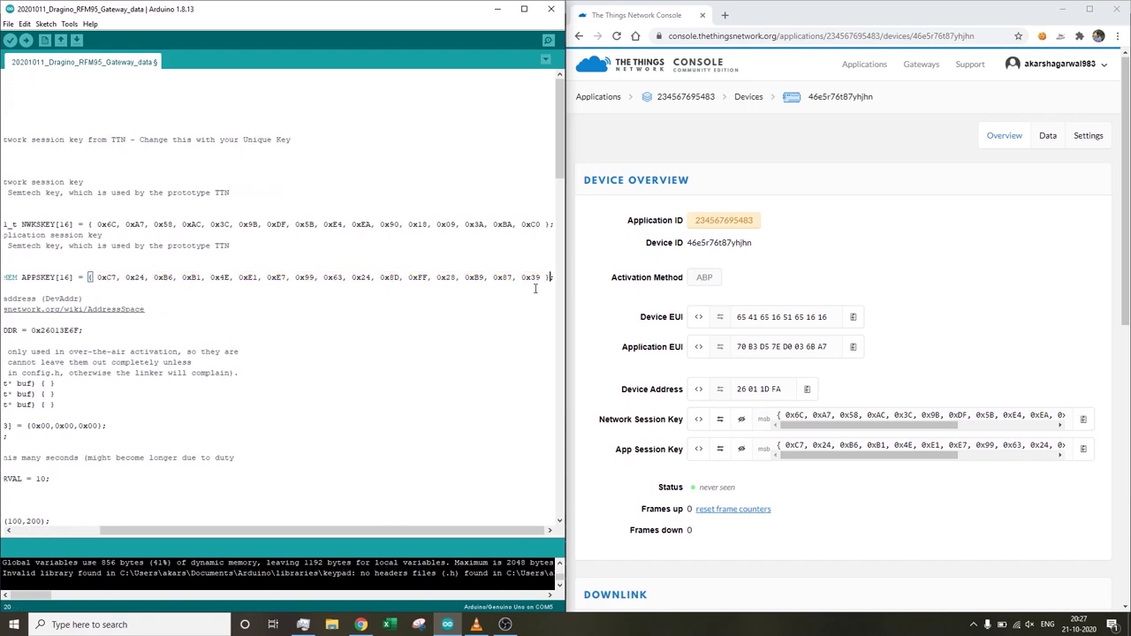
# - Set DEVADDR in the sketch to the device address 0x26011DFA
pyautogui.moveTo(353, 530); pyautogui.dragTo(257, 530)
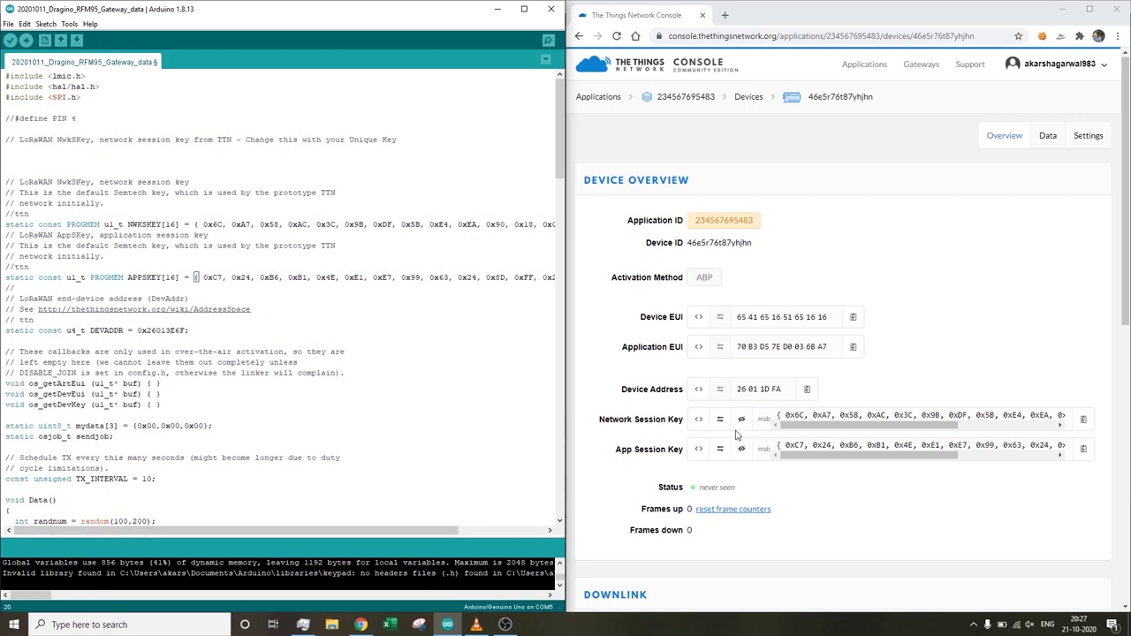
pyautogui.click(807, 390)
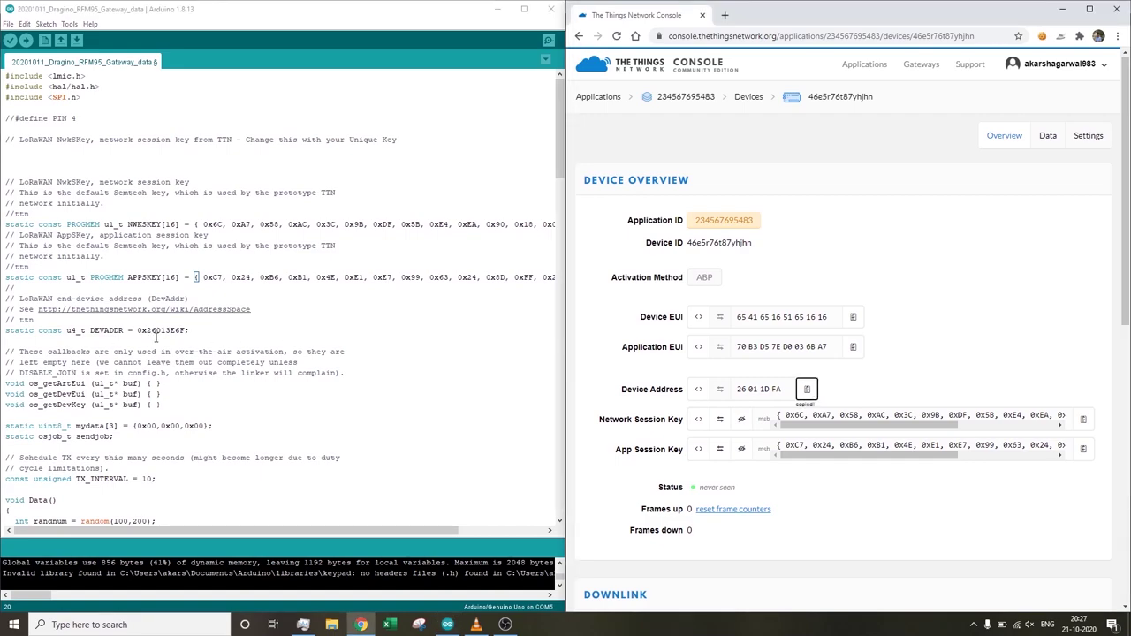
pyautogui.moveTo(147, 331); pyautogui.dragTo(187, 330)
pyautogui.hotkey('ctrl', 'v')
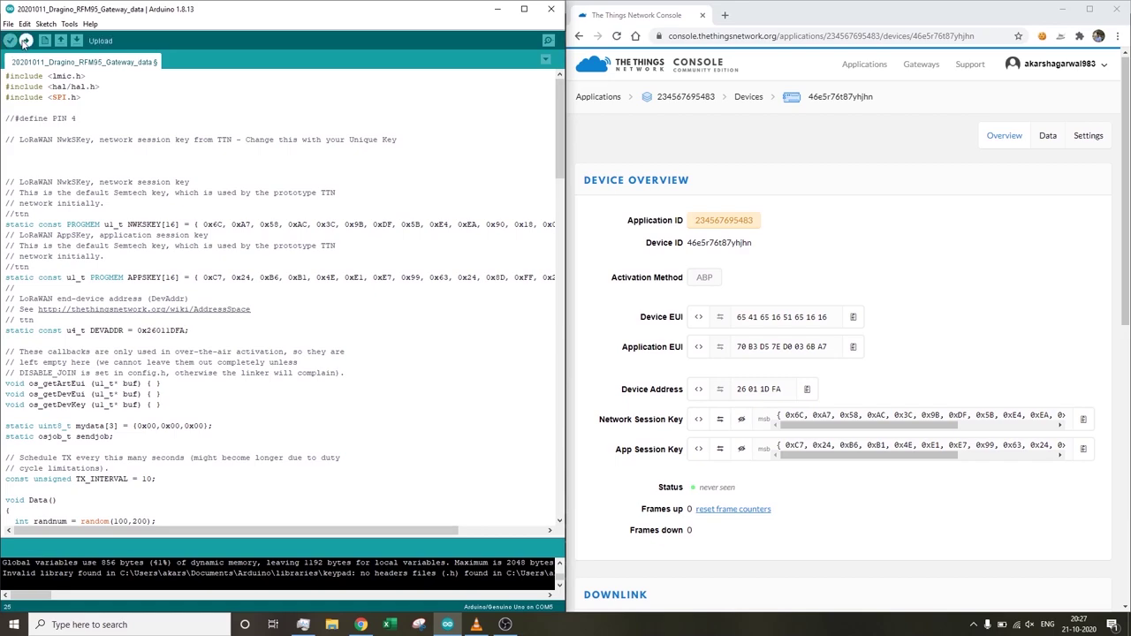
# - Upload the sketch on COM5, open the serial monitor, and check the RandNum 107 uplink in Data
pyautogui.click(69, 24)
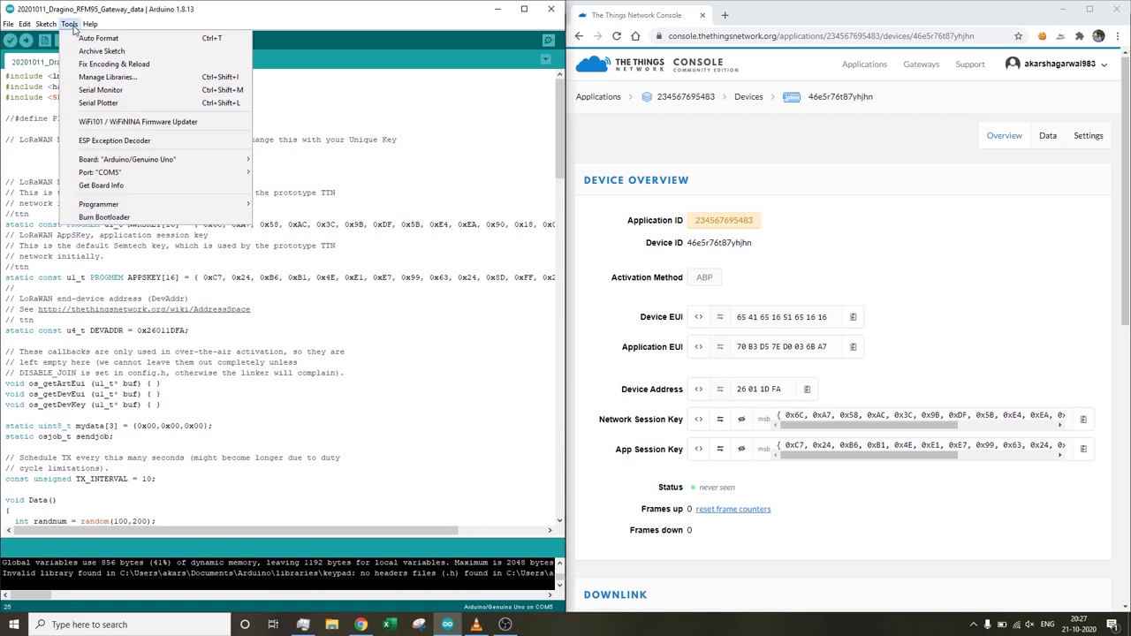
pyautogui.moveTo(131, 175)
pyautogui.click(26, 41)
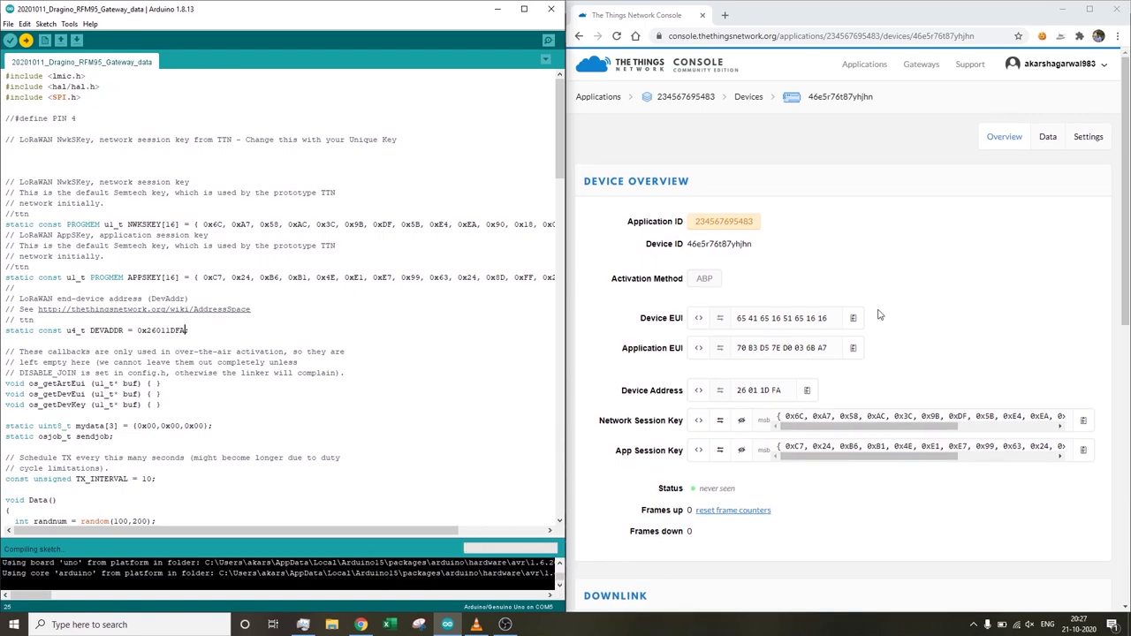
pyautogui.moveTo(739, 492); pyautogui.dragTo(653, 496)
pyautogui.click(673, 474)
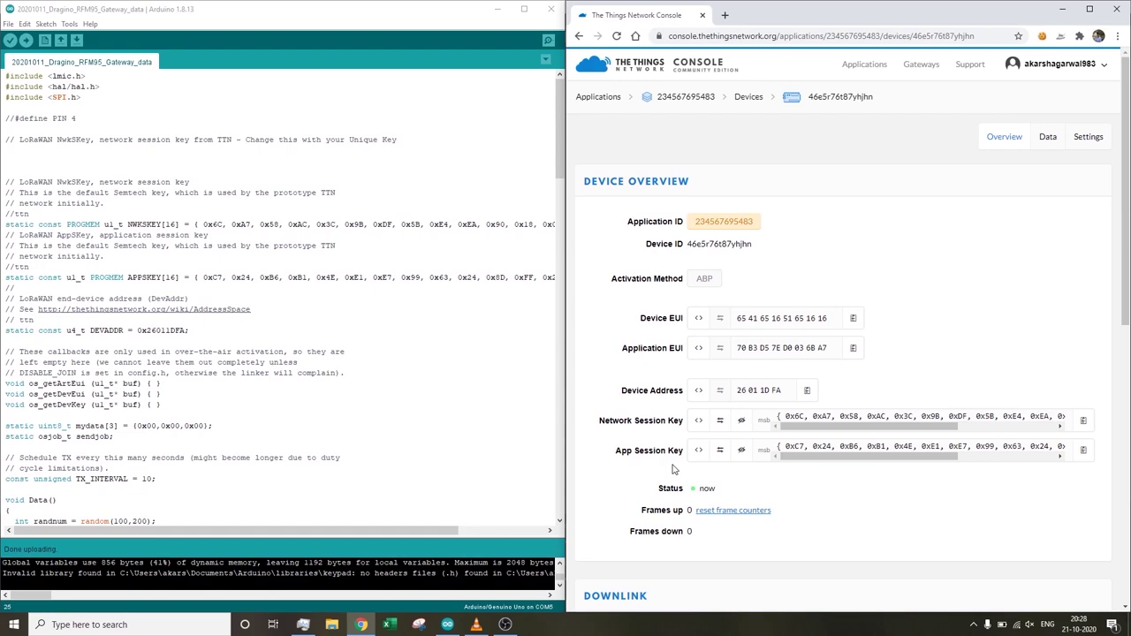
pyautogui.click(548, 39)
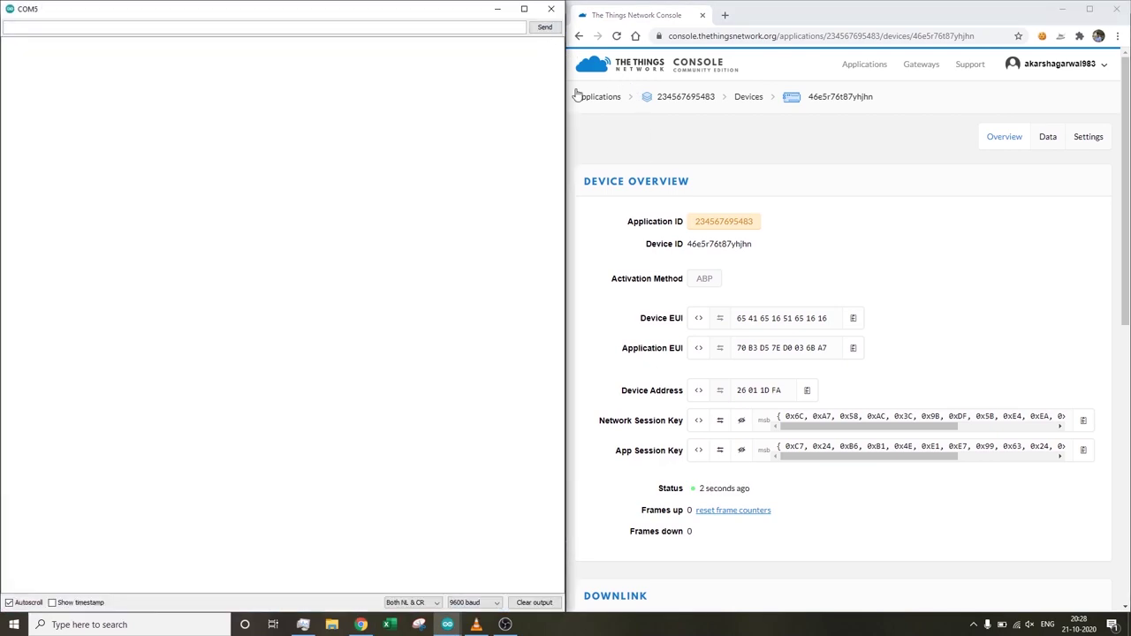
pyautogui.click(1047, 137)
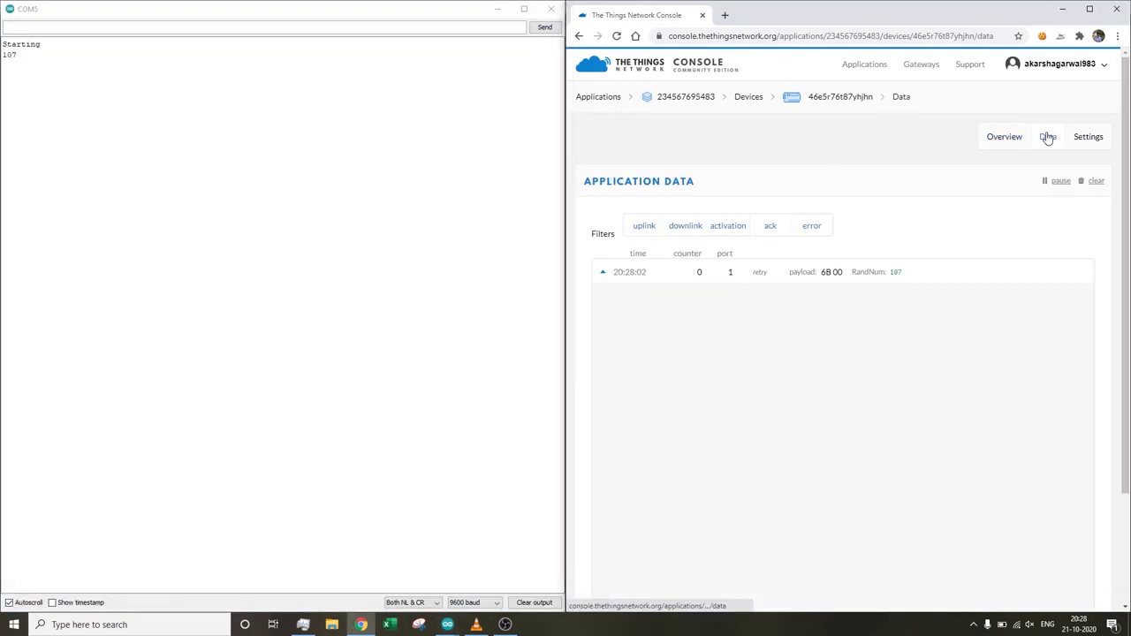